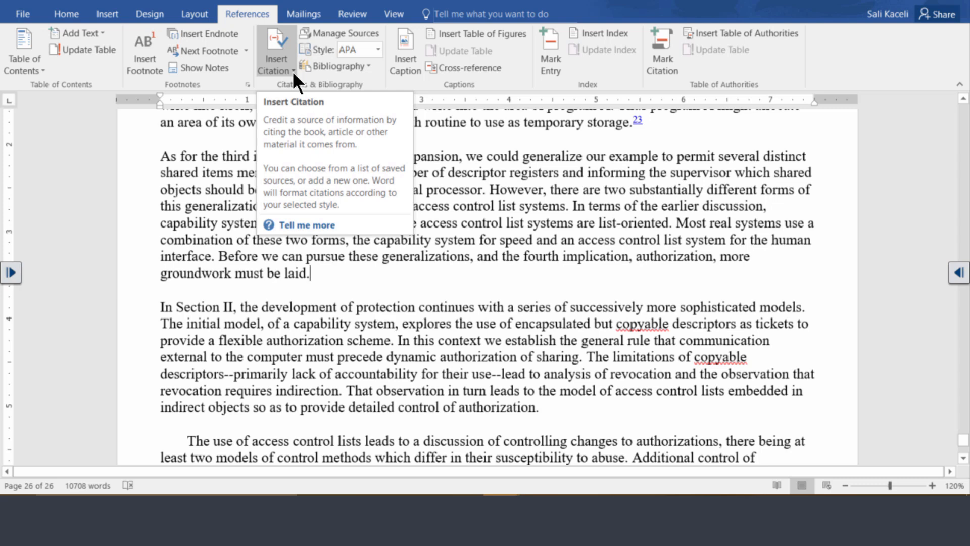
# Review the saved citation sources in the master and current lists.
pyautogui.click(339, 34)
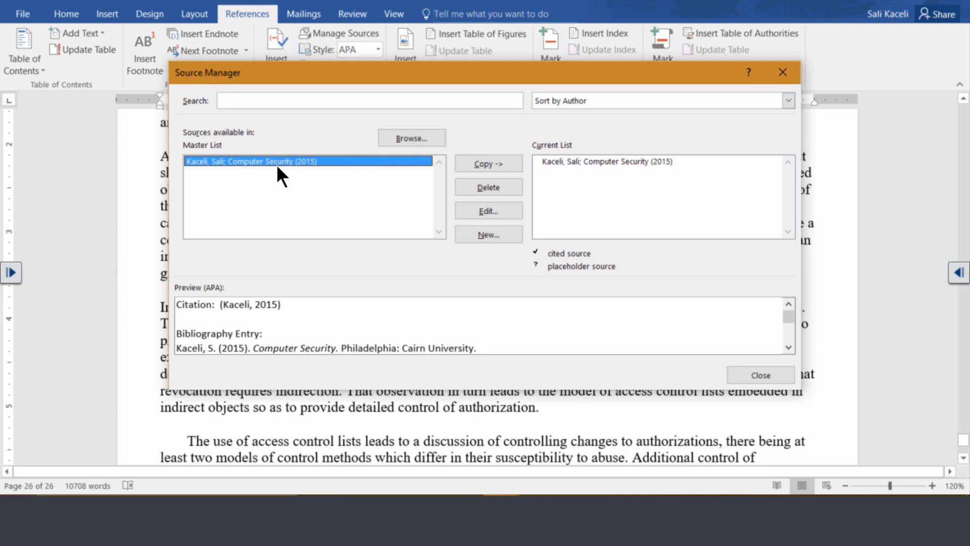
pyautogui.click(760, 375)
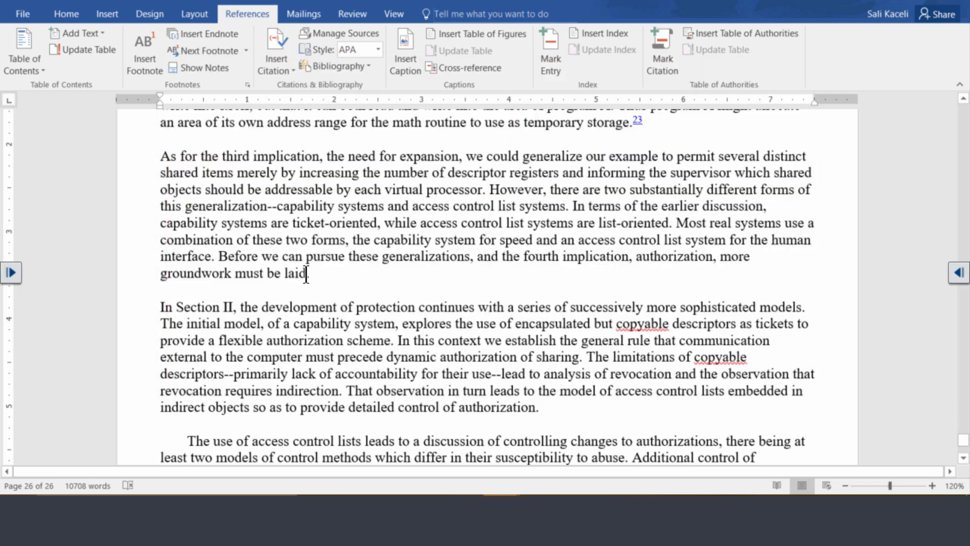
# Enclose the sentence from "Before we can pursue" to "groundwork must be laid" in quotation marks, leaving the insertion point after its period.
pyautogui.click(227, 257)
pyautogui.press('Left')
pyautogui.write('"')
pyautogui.click(310, 273)
pyautogui.write('"')
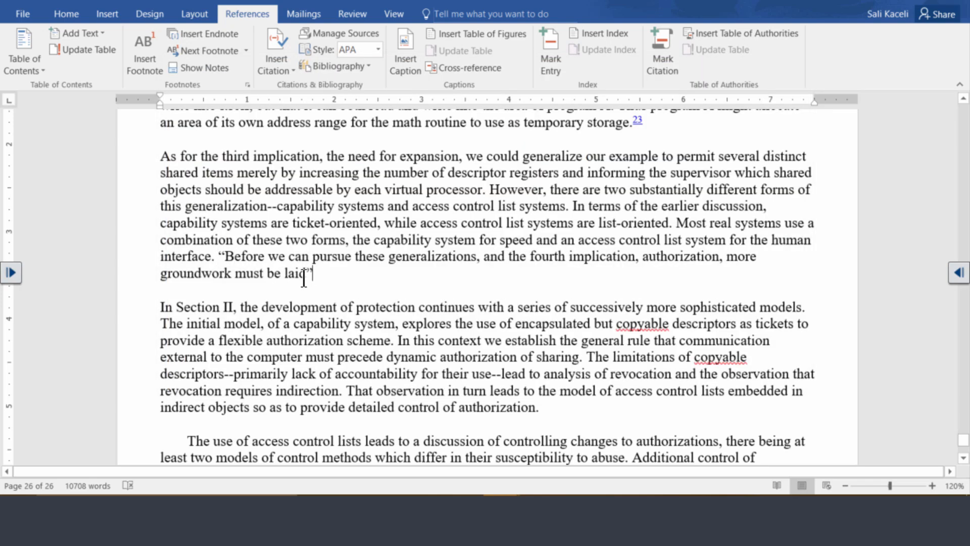
pyautogui.press('Right')
# Choose APA Sixth Edition as the document's citation style.
pyautogui.click(378, 51)
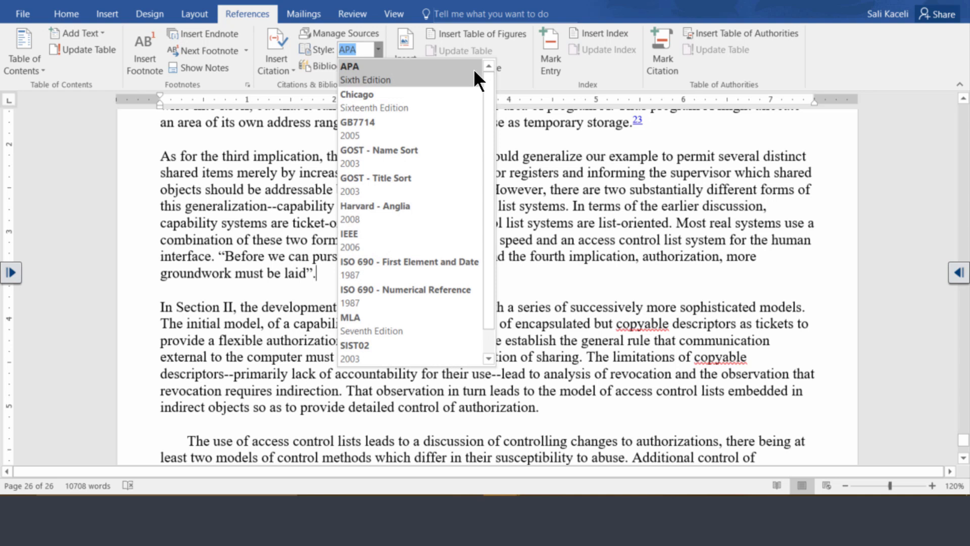
pyautogui.click(373, 79)
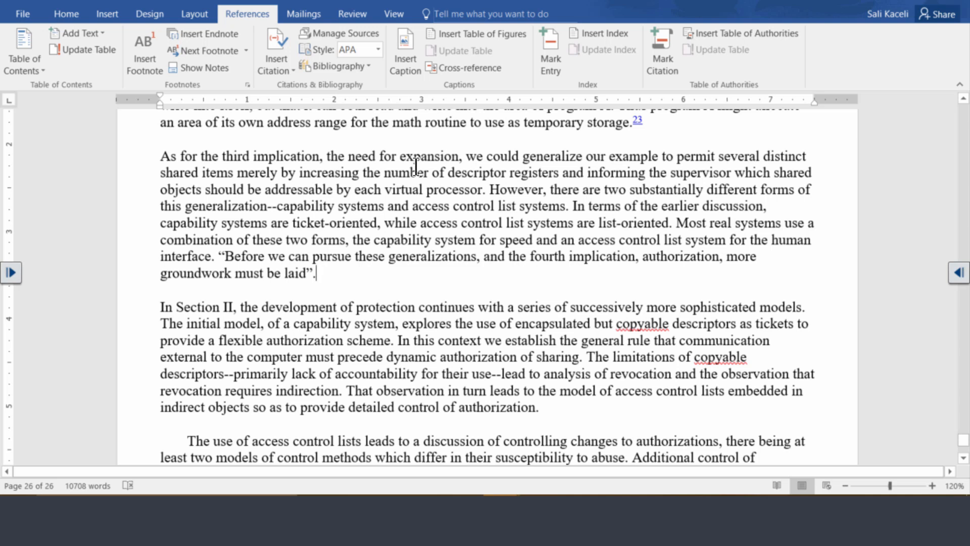
# Create a book source for the quotation with the author's full name, title Using Office 2016, year 2016, city Langhorne and publisher Cairn University.
pyautogui.click(277, 71)
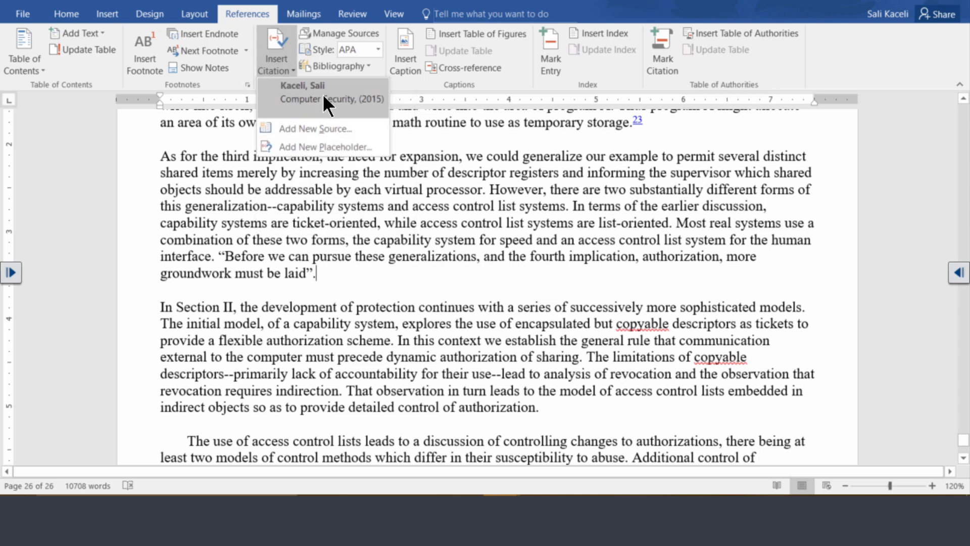
pyautogui.click(321, 129)
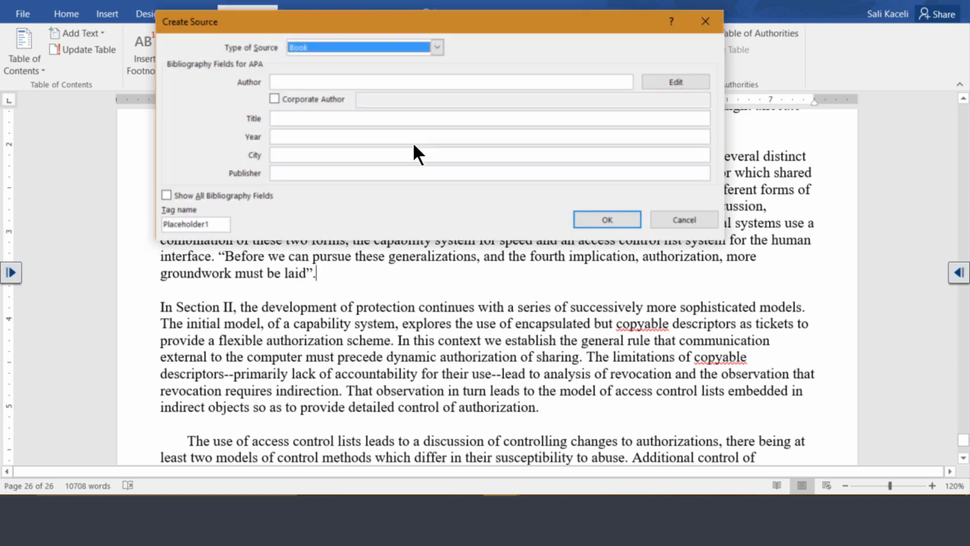
pyautogui.click(311, 82)
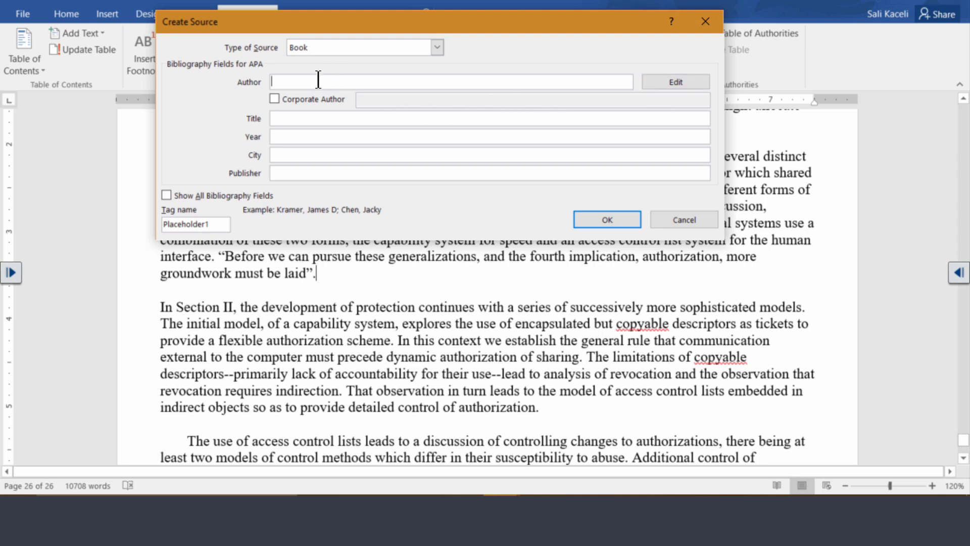
pyautogui.write('Hubert Simms')
pyautogui.click(345, 119)
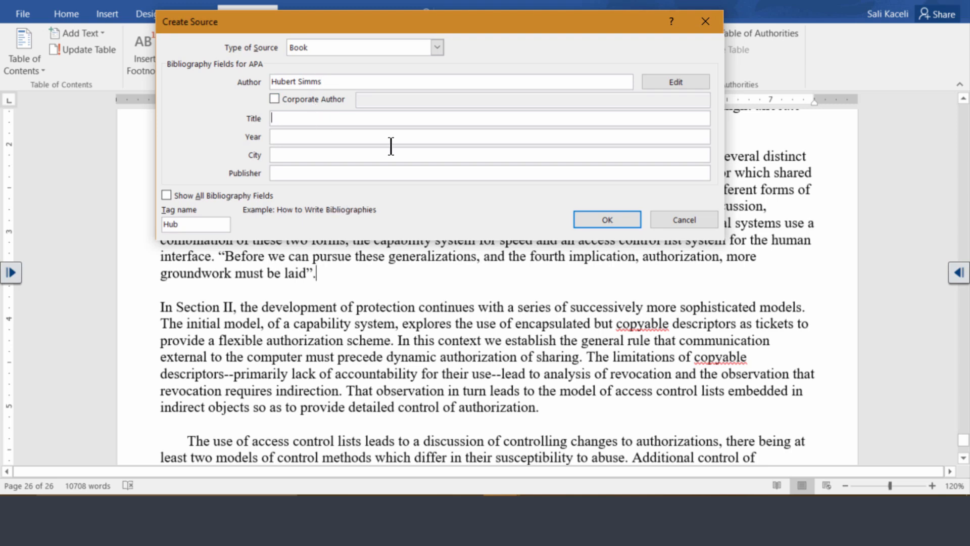
pyautogui.write('Using Office 2016')
pyautogui.press('Tab')
pyautogui.write('2016')
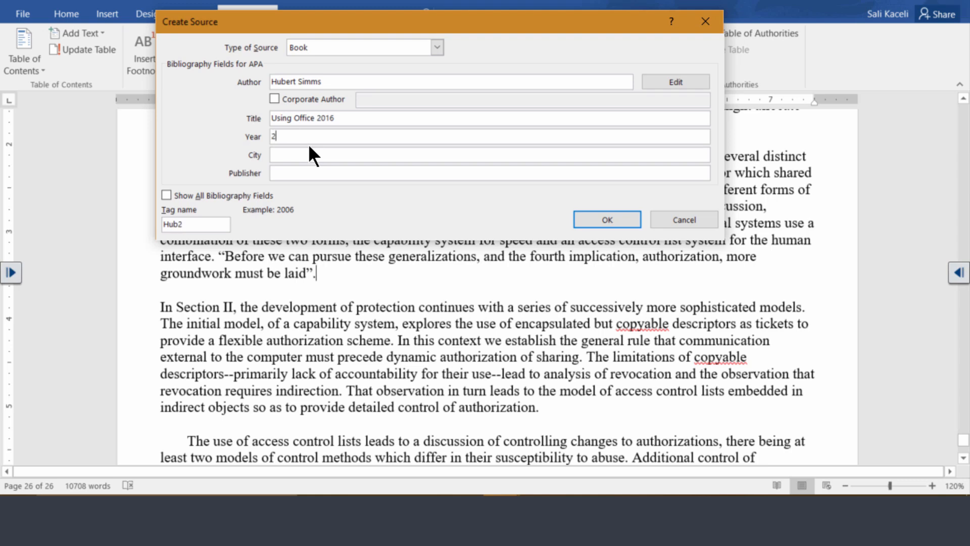
pyautogui.press('Tab')
pyautogui.write('Langhorne')
pyautogui.press('Tab')
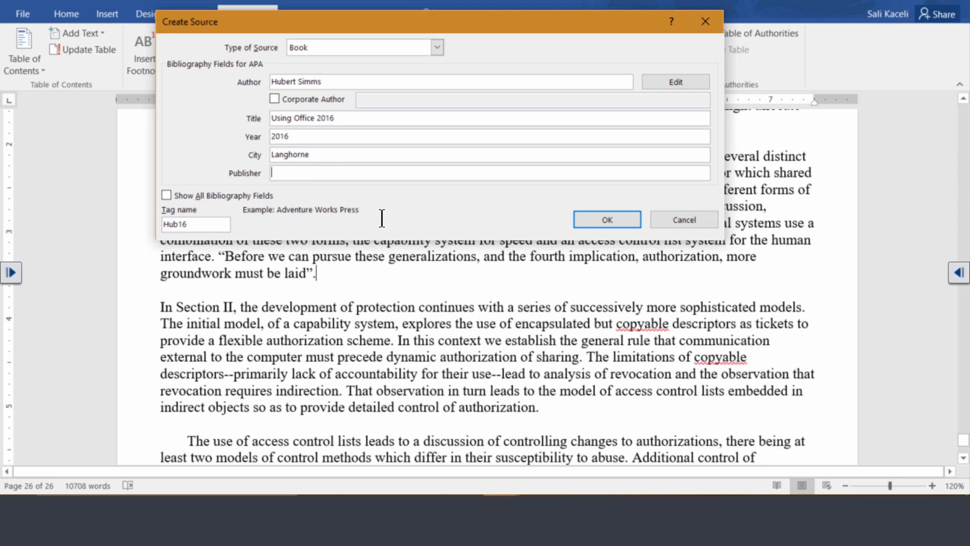
pyautogui.write('Cairn University')
# Show all bibliography fields for the book source, set its pages to 22-25, and insert the citation.
pyautogui.click(167, 195)
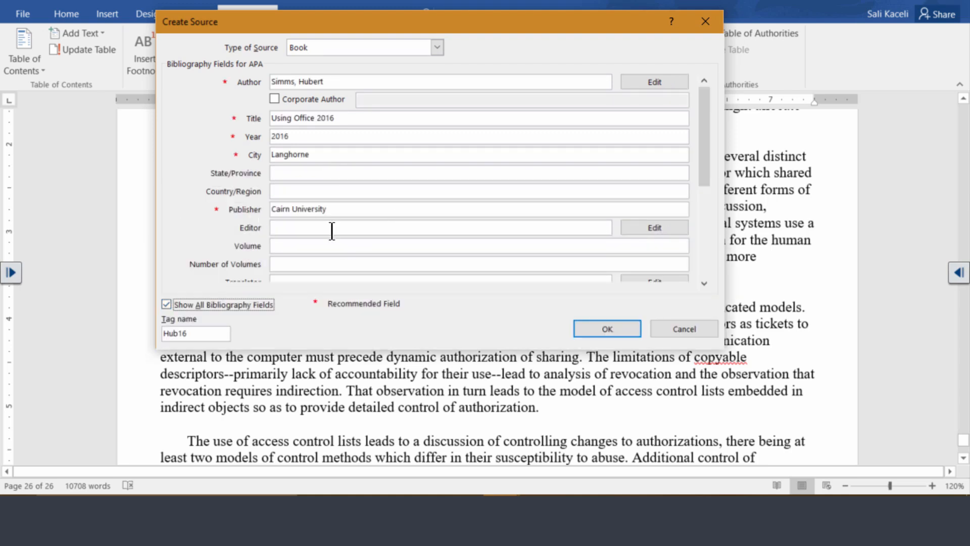
pyautogui.click(288, 247)
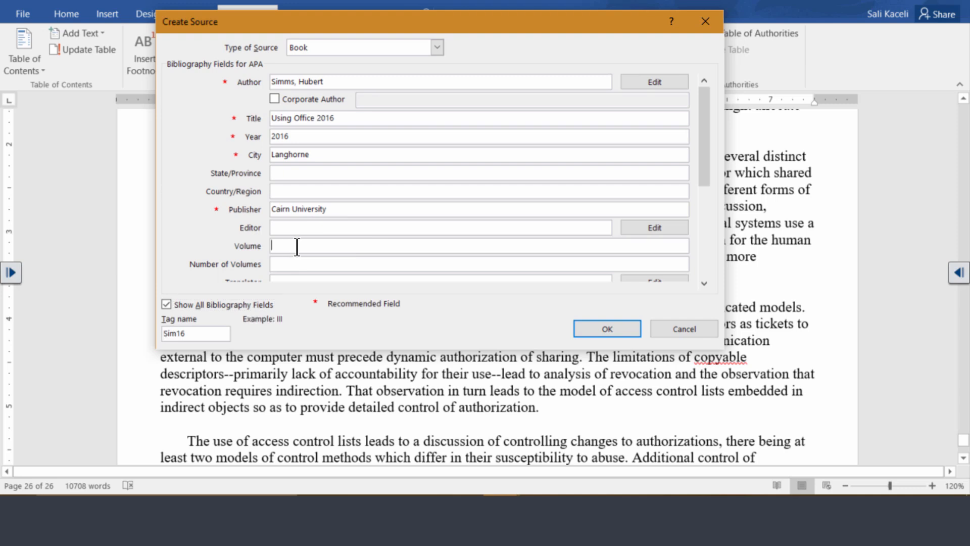
pyautogui.click(702, 282)
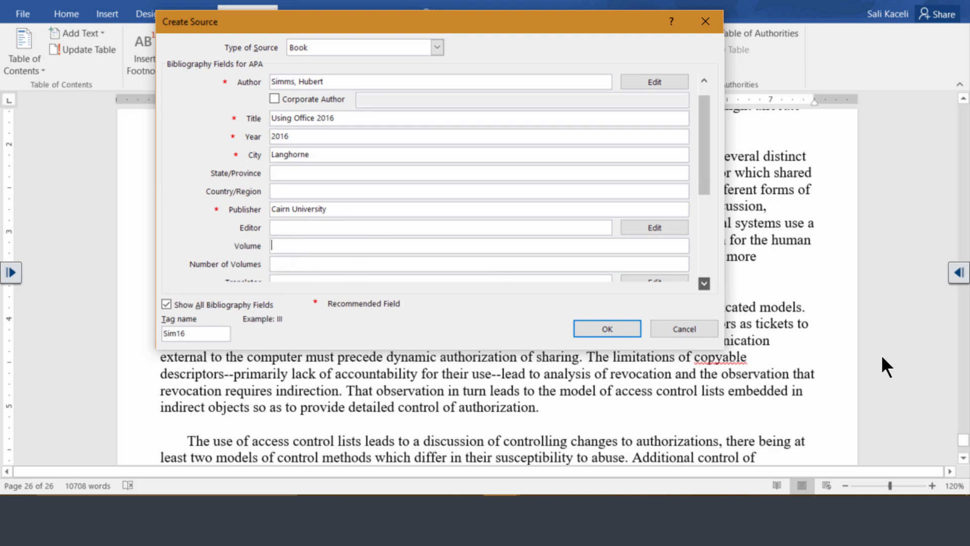
pyautogui.click(703, 282)
pyautogui.click(703, 282)
pyautogui.click(703, 282)
pyautogui.click(703, 282)
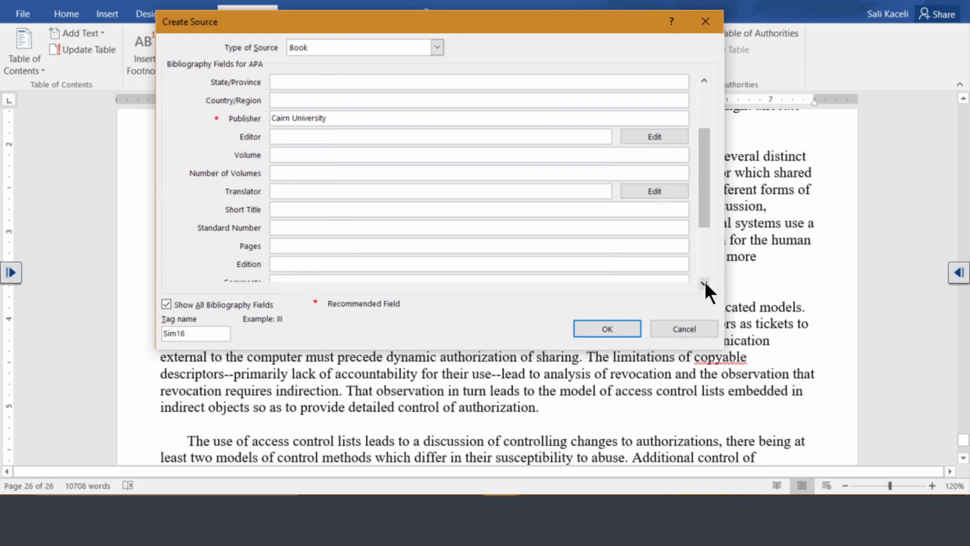
pyautogui.click(345, 248)
pyautogui.write('22-25')
pyautogui.press('Tab')
pyautogui.scroll(-2, 703, 290)
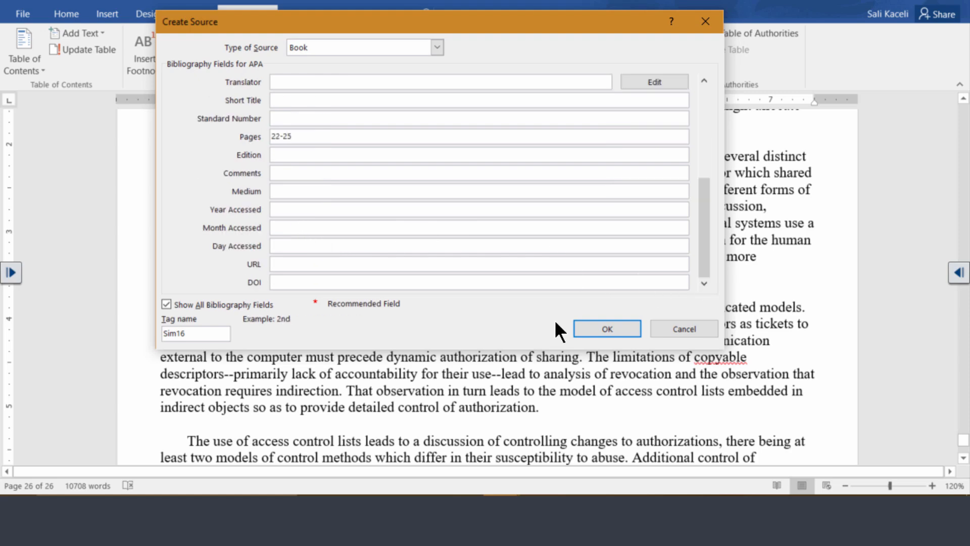
pyautogui.click(608, 329)
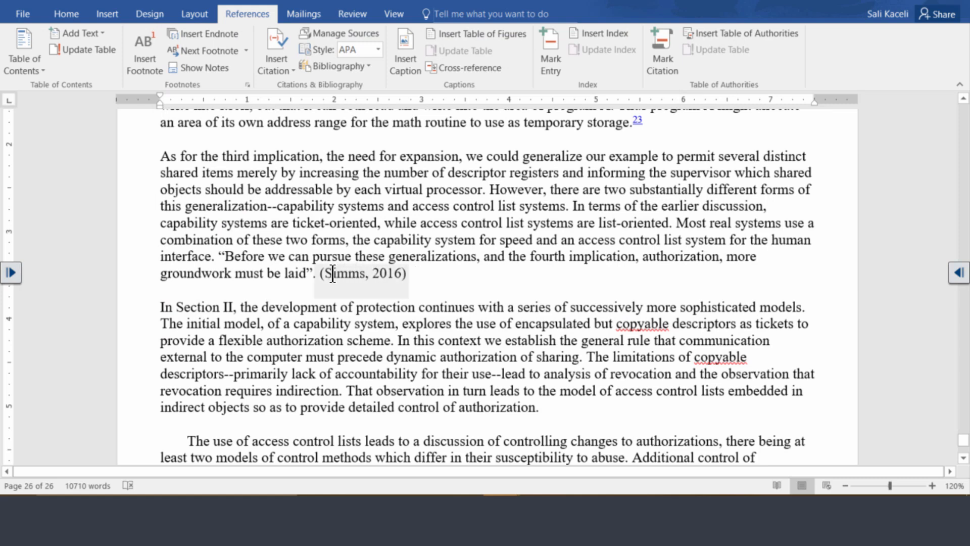
# Enclose the passage from "Additional control of authorization changes" to "programs in separate domains." in quotation marks.
pyautogui.scroll(-2, 427, 283)
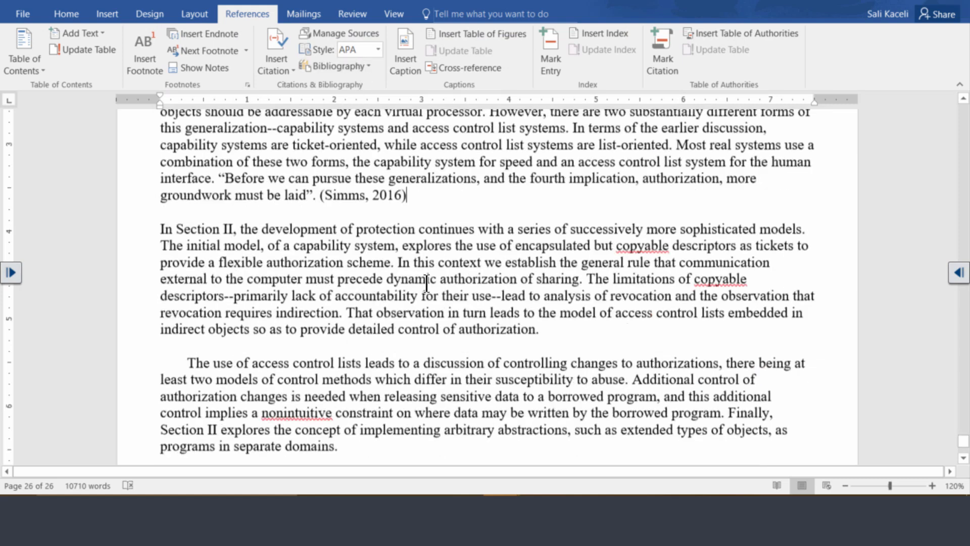
pyautogui.scroll(-2, 530, 324)
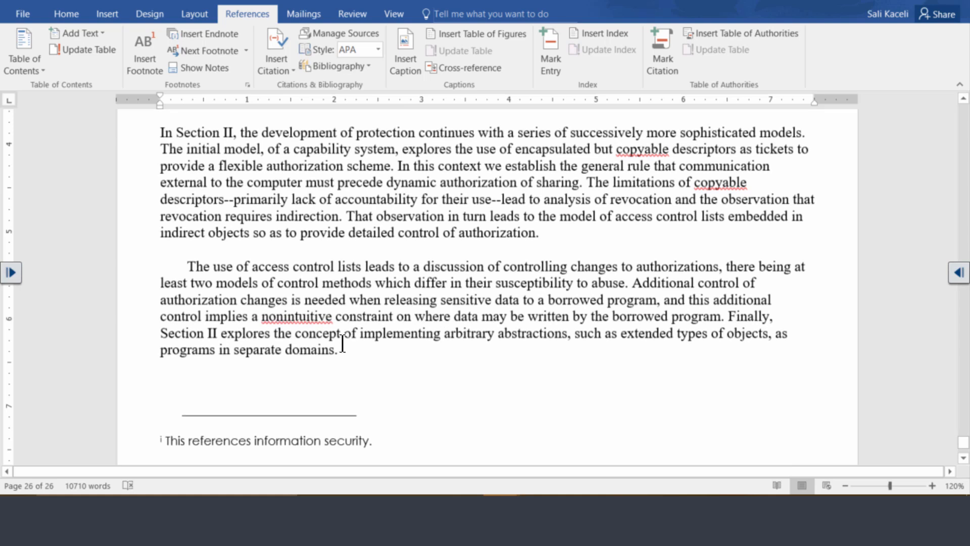
pyautogui.click(344, 347)
pyautogui.write(':')
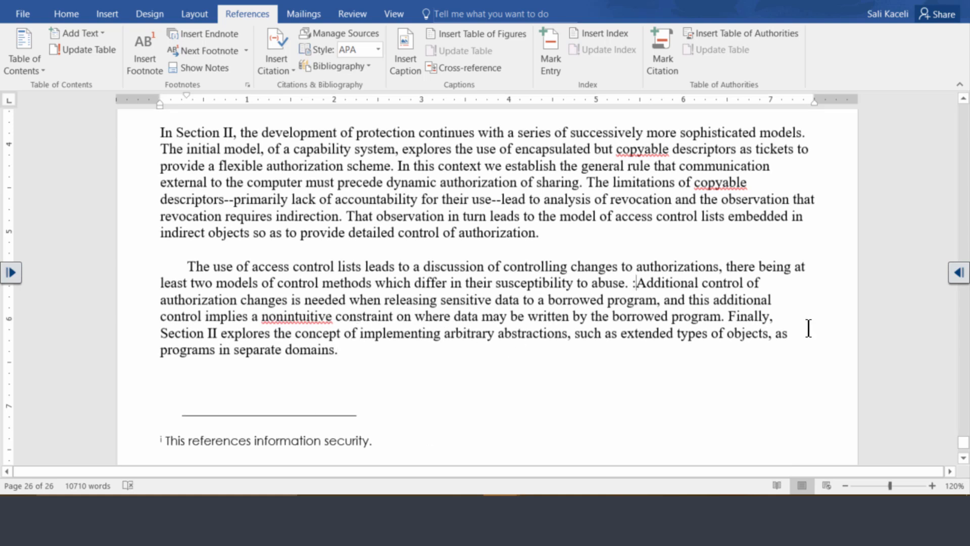
pyautogui.press('BackSpace')
pyautogui.write('"')
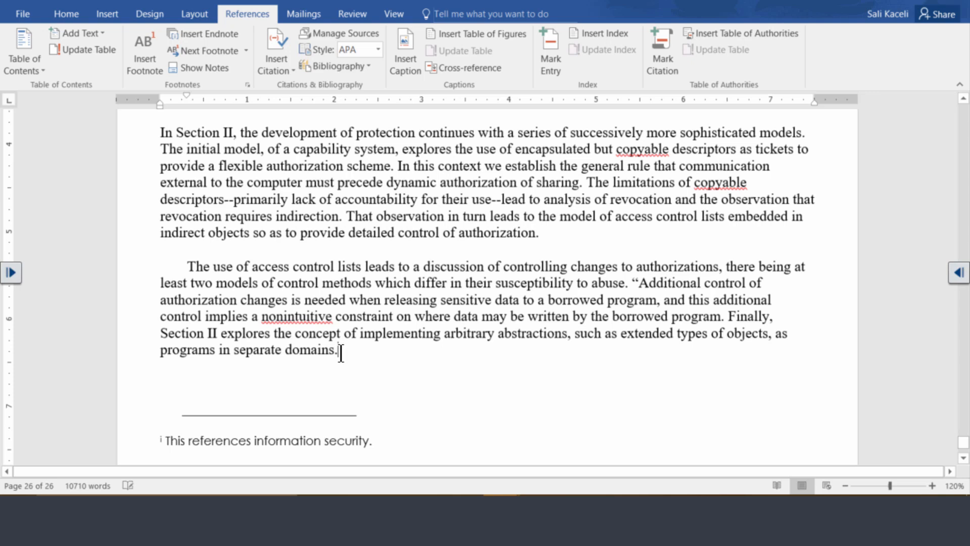
pyautogui.write('"')
# Start a new source for a citation after the closing quotation mark, with Document From Web site as its type.
pyautogui.click(286, 71)
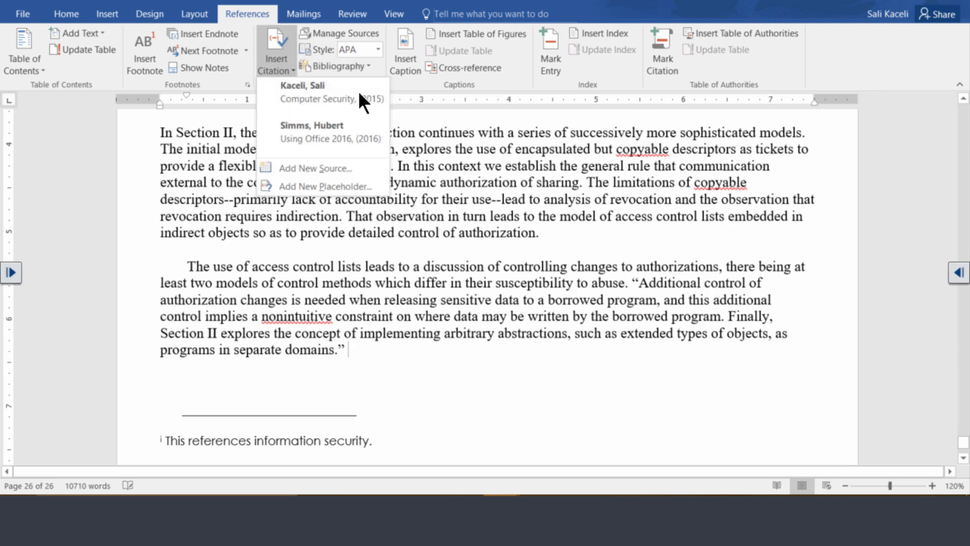
pyautogui.click(284, 167)
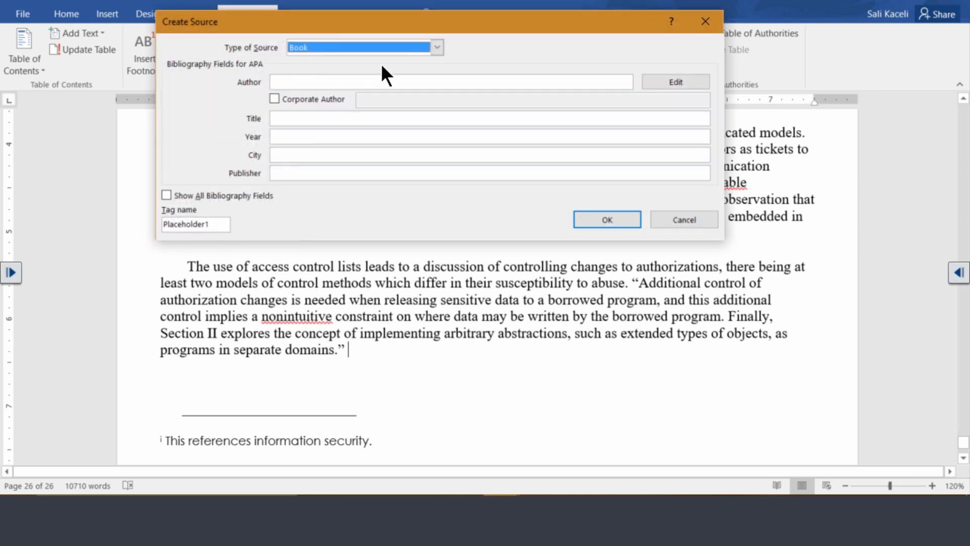
pyautogui.click(411, 47)
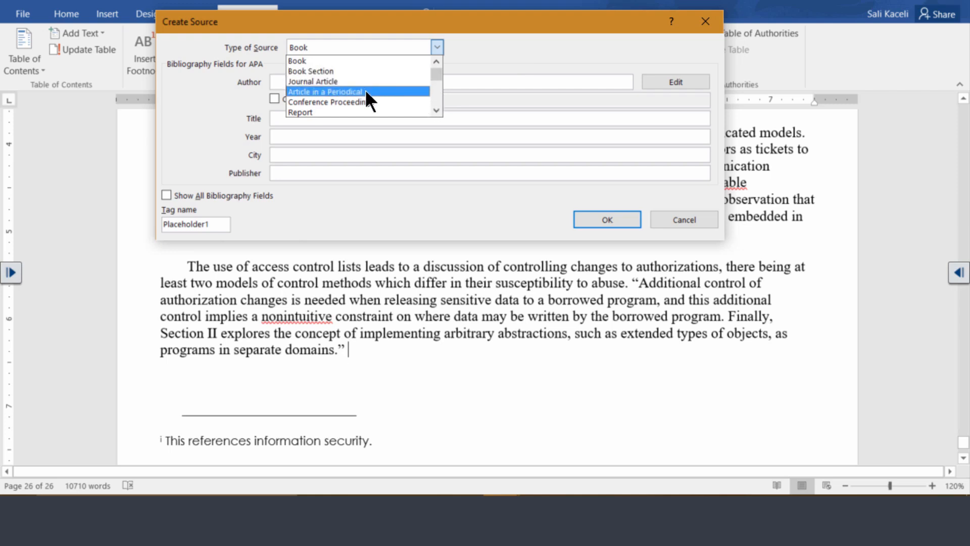
pyautogui.click(436, 109)
pyautogui.click(436, 110)
pyautogui.click(436, 110)
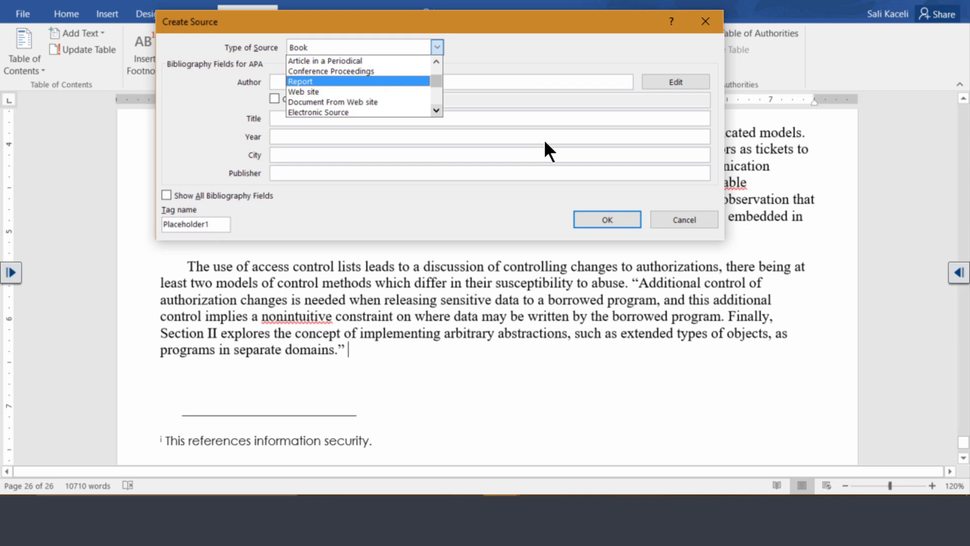
pyautogui.click(436, 111)
pyautogui.scroll(-1, 545, 142)
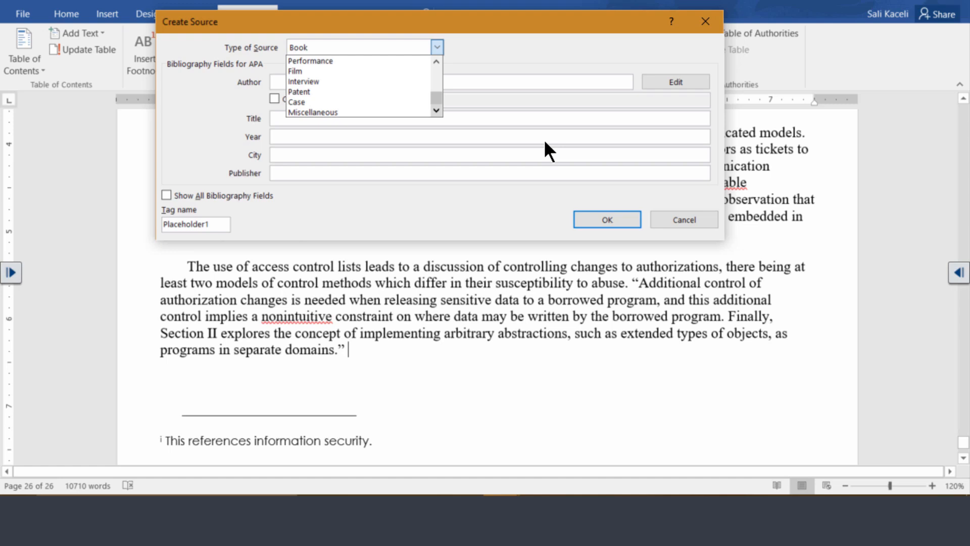
pyautogui.scroll(6, 545, 83)
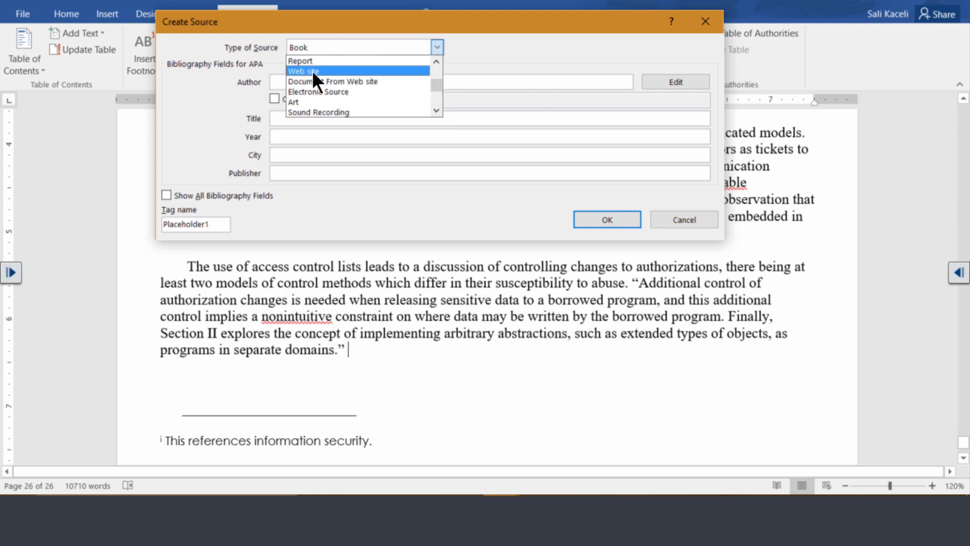
pyautogui.click(372, 101)
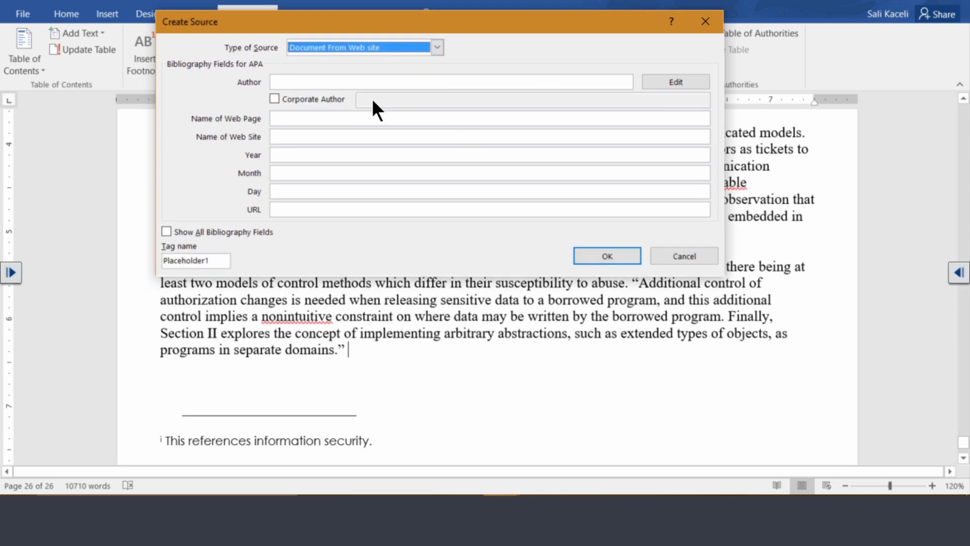
# Copy the author's name from the CNN article "Can laws keep up with tech world?" in the browser into the new source's Author field in Word.
pyautogui.click(307, 82)
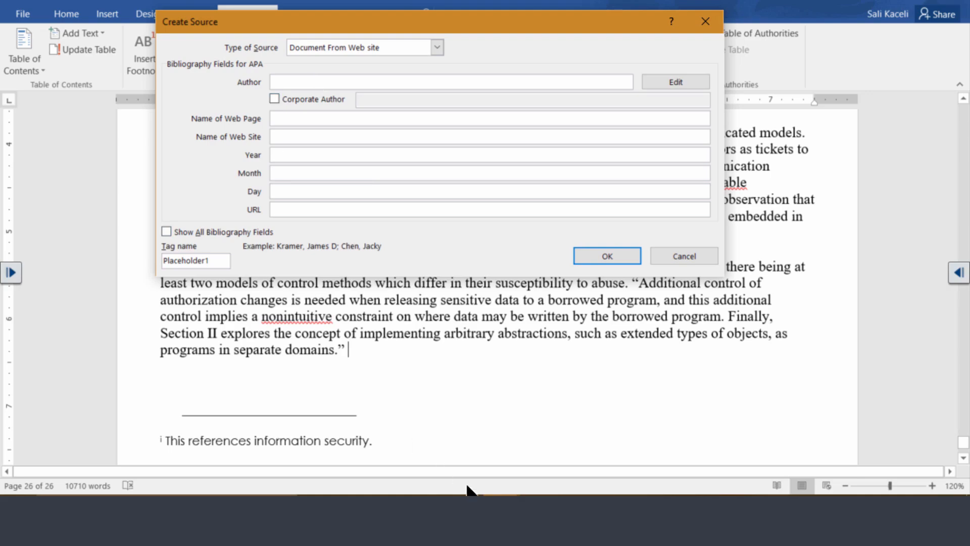
pyautogui.click(390, 495)
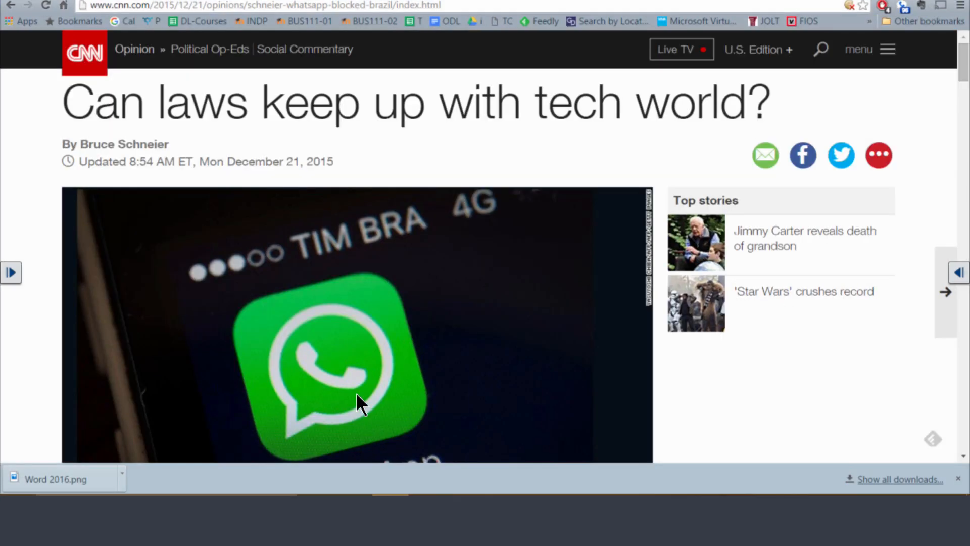
pyautogui.scroll(-2, 434, 149)
pyautogui.scroll(2, 389, 154)
pyautogui.scroll(-6, 492, 146)
pyautogui.scroll(6, 303, 172)
pyautogui.moveTo(171, 144); pyautogui.dragTo(80, 144)
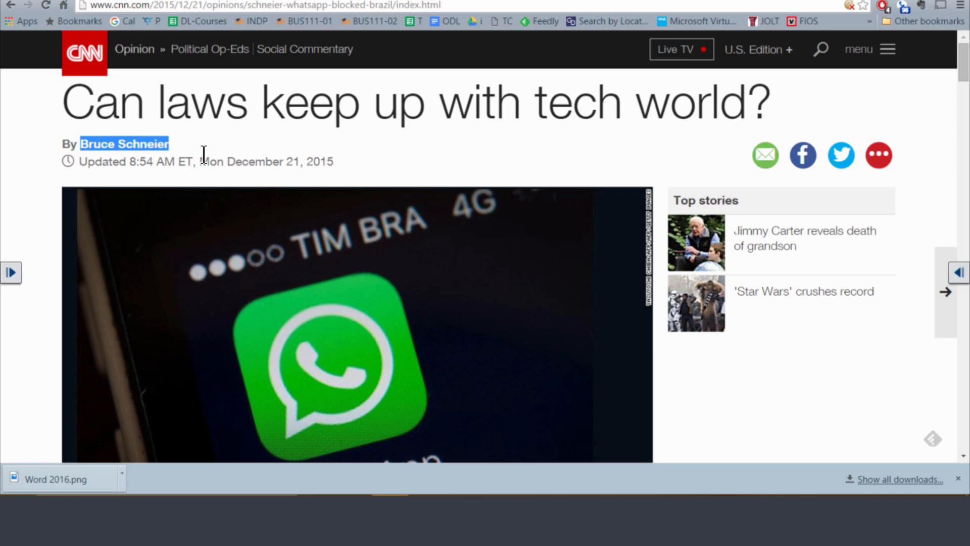
pyautogui.click(501, 507)
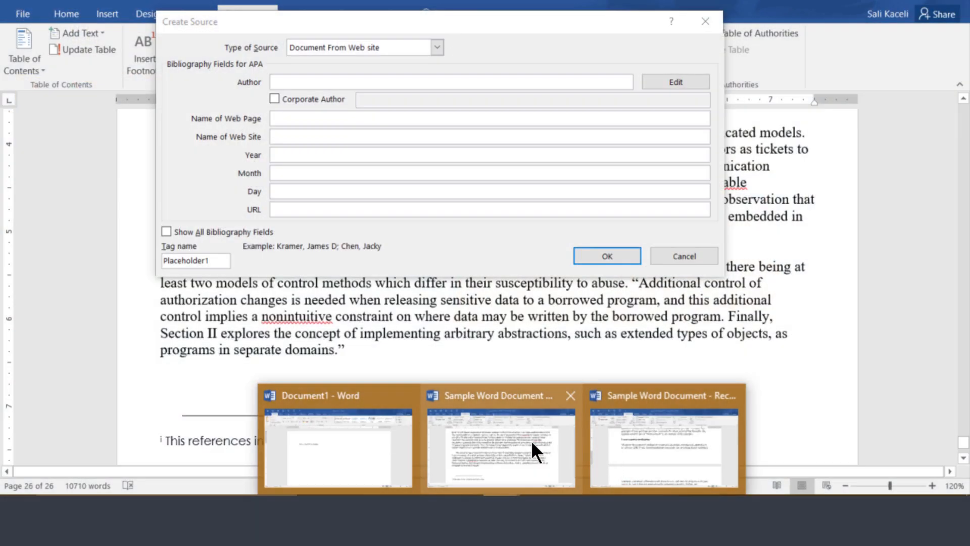
pyautogui.click(532, 445)
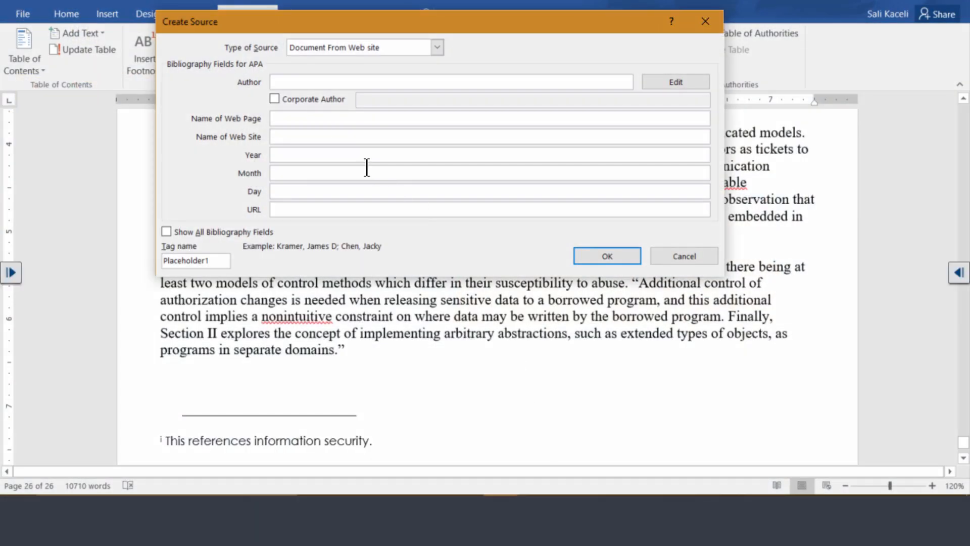
pyautogui.rightClick(280, 81)
pyautogui.press('Return')
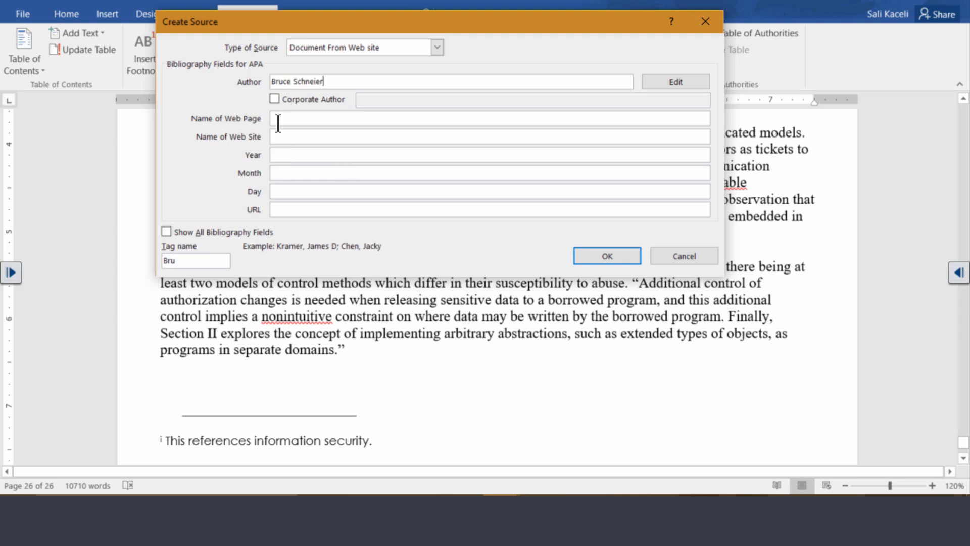
# Copy the CNN article's headline "Can laws keep up with tech world?" from the browser into the new source's Name of Web Page field in Word.
pyautogui.click(304, 123)
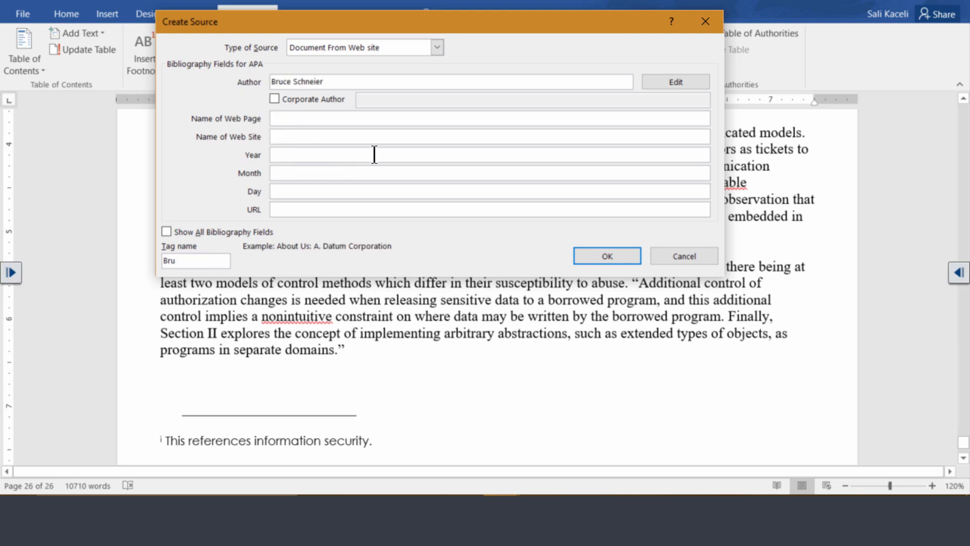
pyautogui.hotkey('alt', 'Tab')
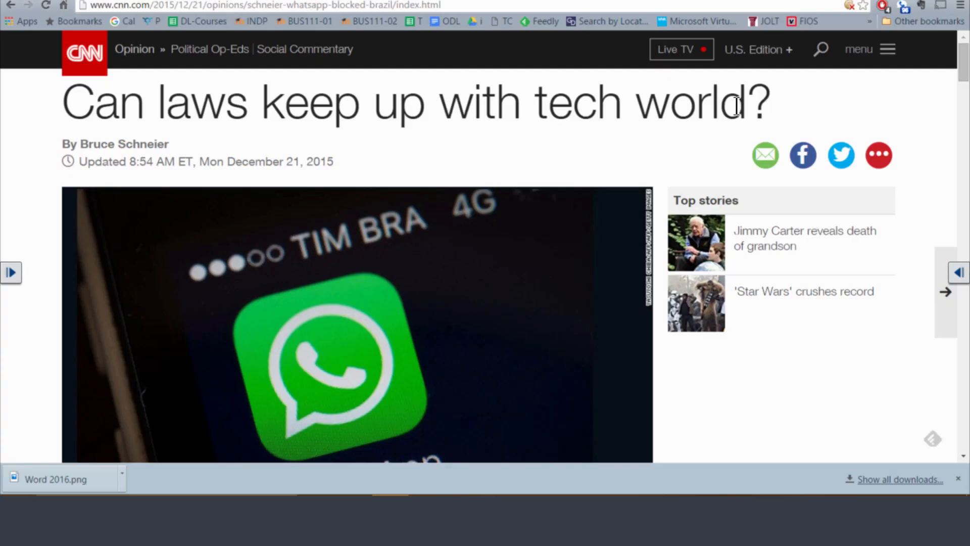
pyautogui.moveTo(772, 104); pyautogui.dragTo(62, 104)
pyautogui.hotkey('ctrl', 'c')
pyautogui.hotkey('alt', 'Tab')
pyautogui.hotkey('ctrl', 'v')
# Set the source's web site name to Cnn.com and its date to year 2015, month December, day 21.
pyautogui.click(298, 138)
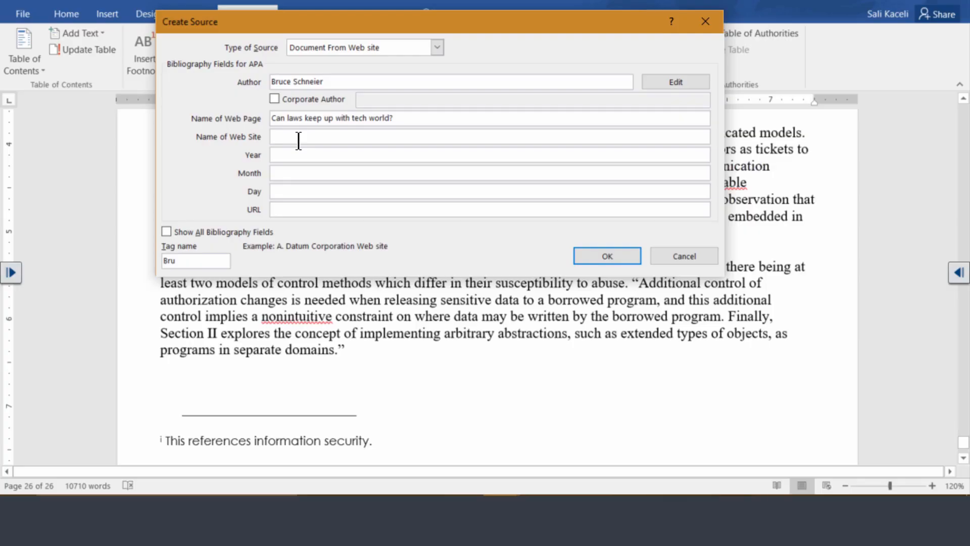
pyautogui.write('Cnn.com')
pyautogui.click(292, 154)
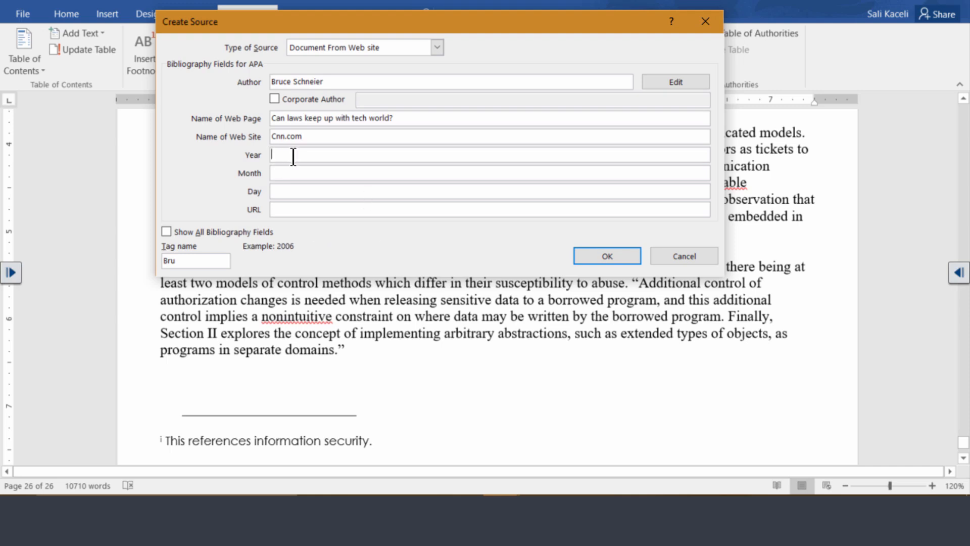
pyautogui.write('2015')
pyautogui.hotkey('alt', 'Tab')
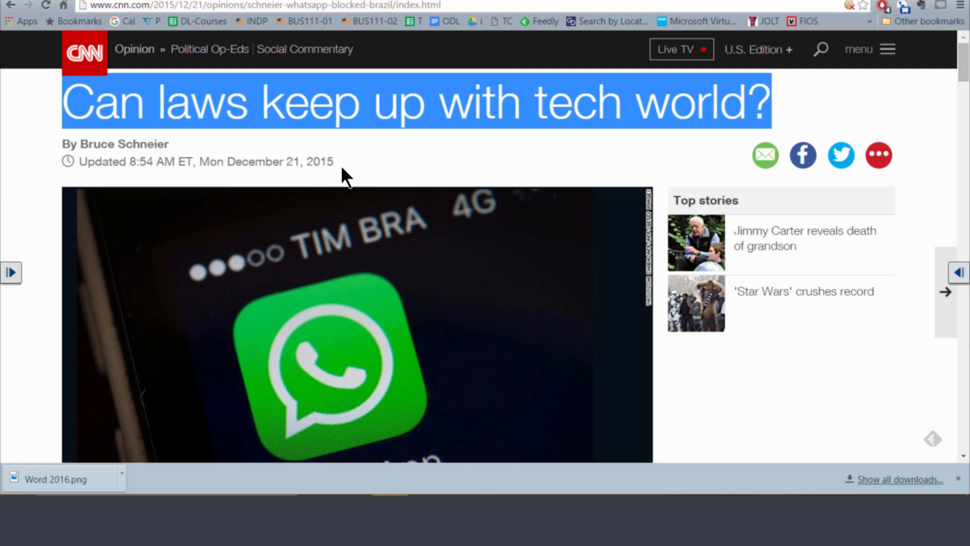
pyautogui.hotkey('alt', 'Tab')
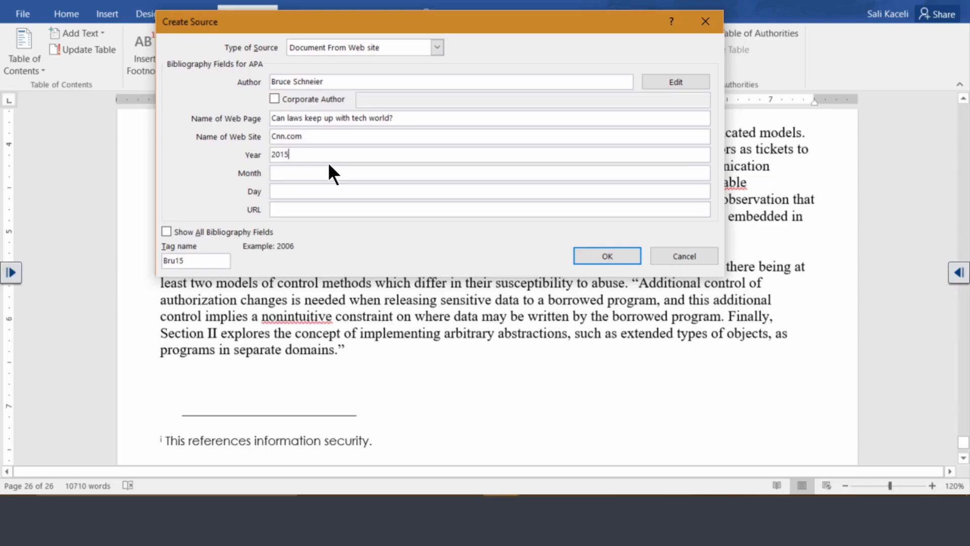
pyautogui.click(284, 174)
pyautogui.write('December')
pyautogui.click(298, 195)
pyautogui.write('21')
pyautogui.press('Tab')
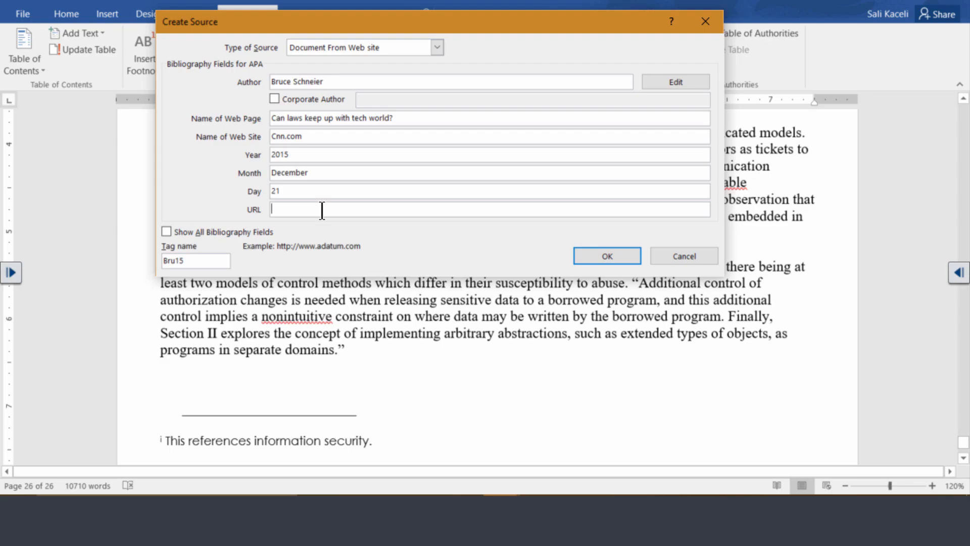
# Copy the CNN article's web address from the browser into the source's URL field in Word and insert the citation.
pyautogui.hotkey('alt', 'Tab')
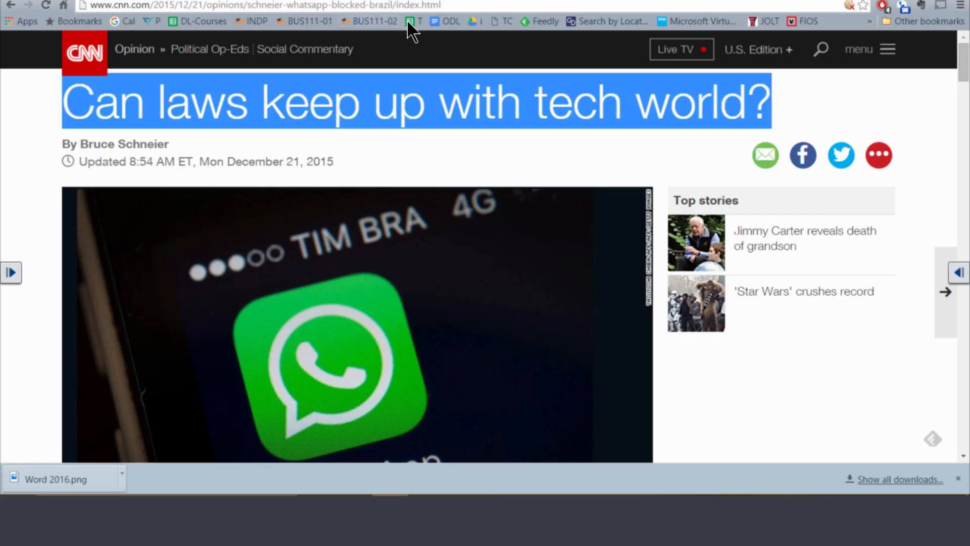
pyautogui.click(458, 6)
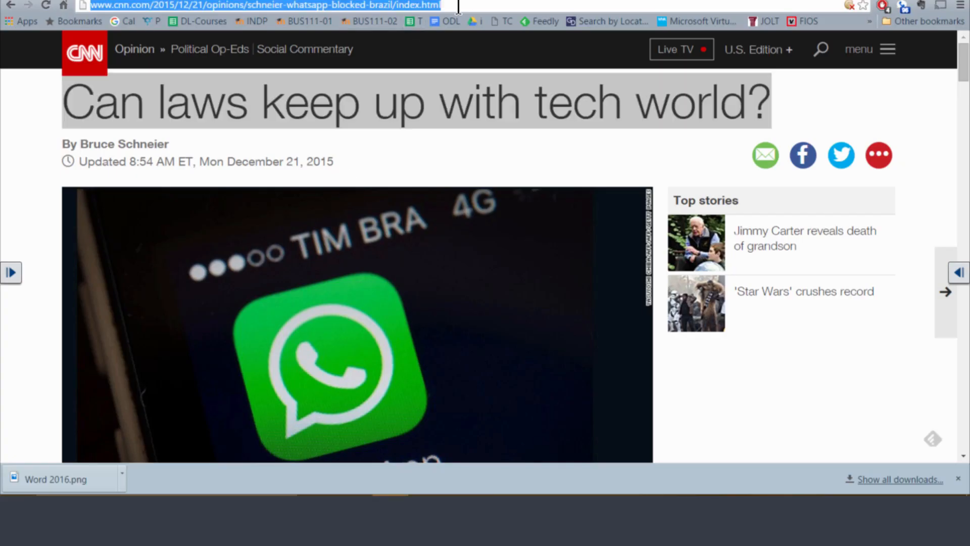
pyautogui.hotkey('alt', 'Tab')
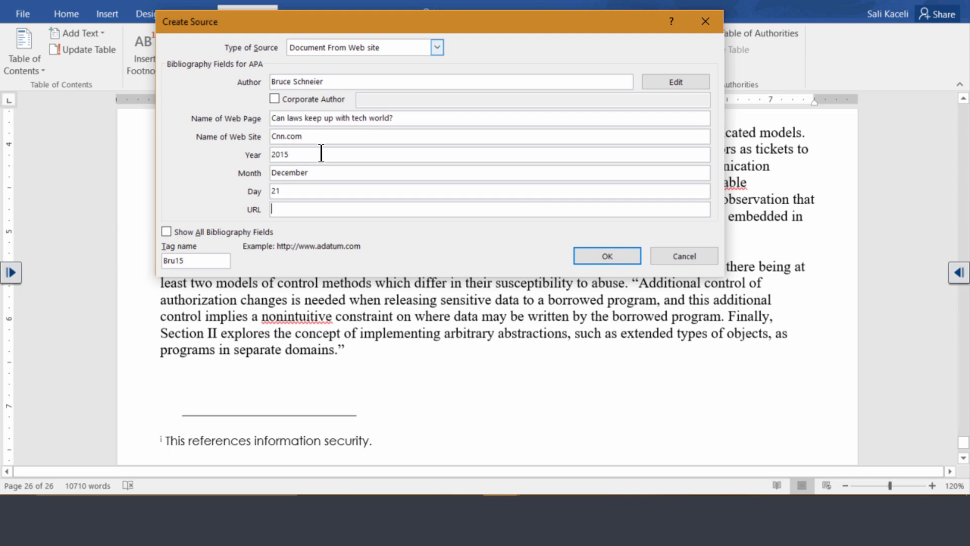
pyautogui.click(300, 208)
pyautogui.hotkey('ctrl', 'v')
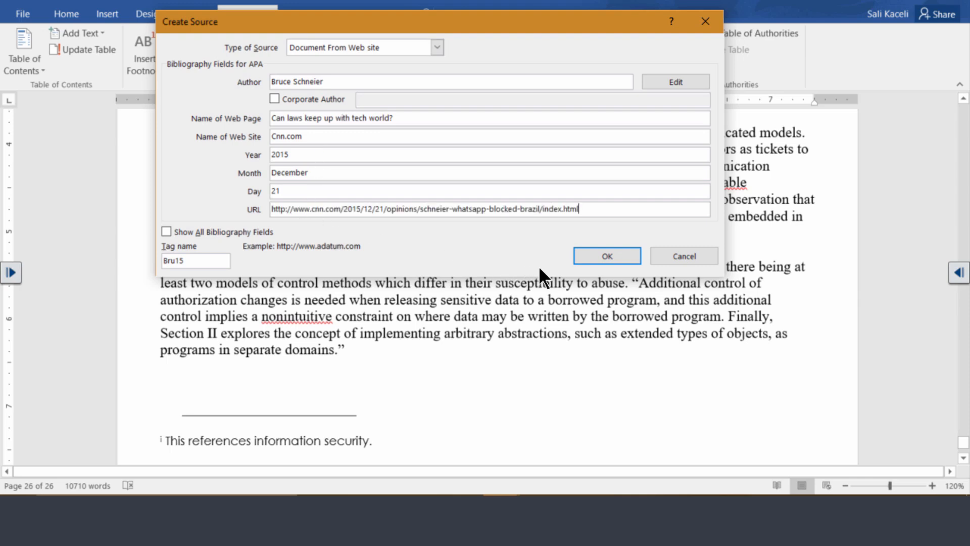
pyautogui.click(605, 256)
# Enclose the paragraph on page 23 from "Similarly, one can envision" to "upon its use simultaneously." in quotation marks.
pyautogui.scroll(-4, 399, 318)
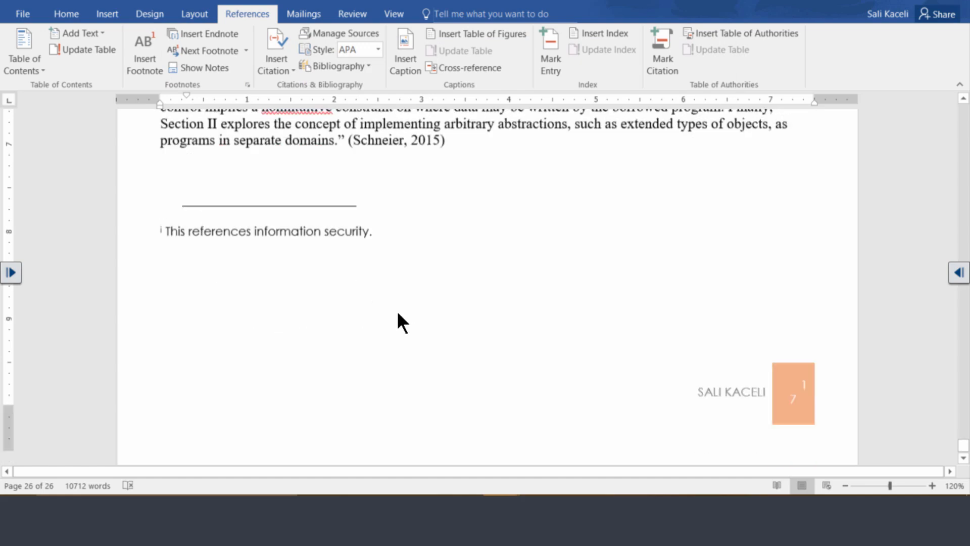
pyautogui.scroll(6, 401, 303)
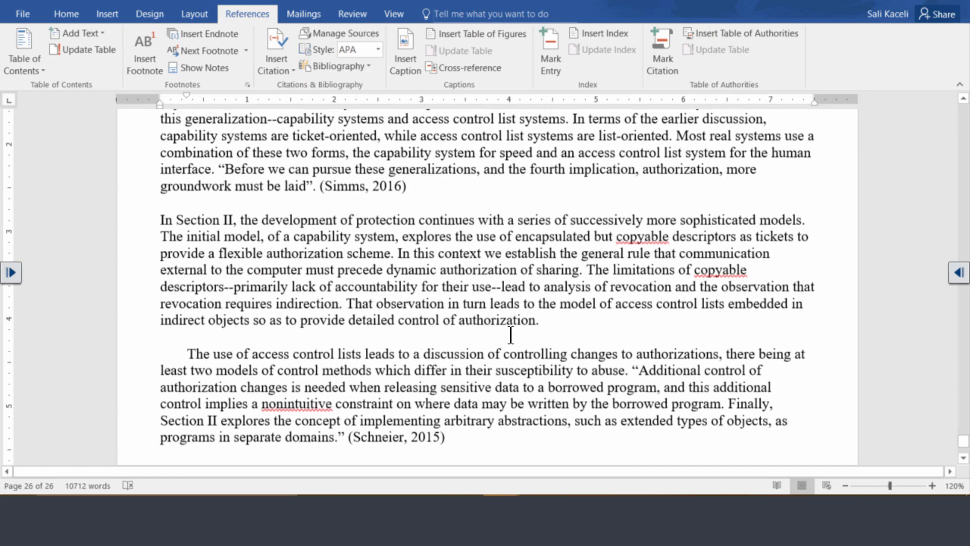
pyautogui.scroll(15, 510, 334)
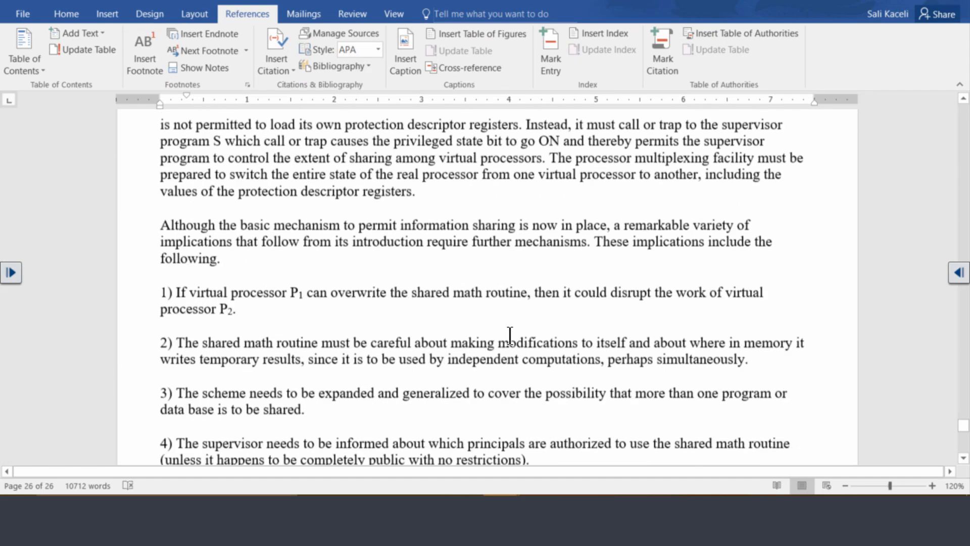
pyautogui.scroll(12, 510, 335)
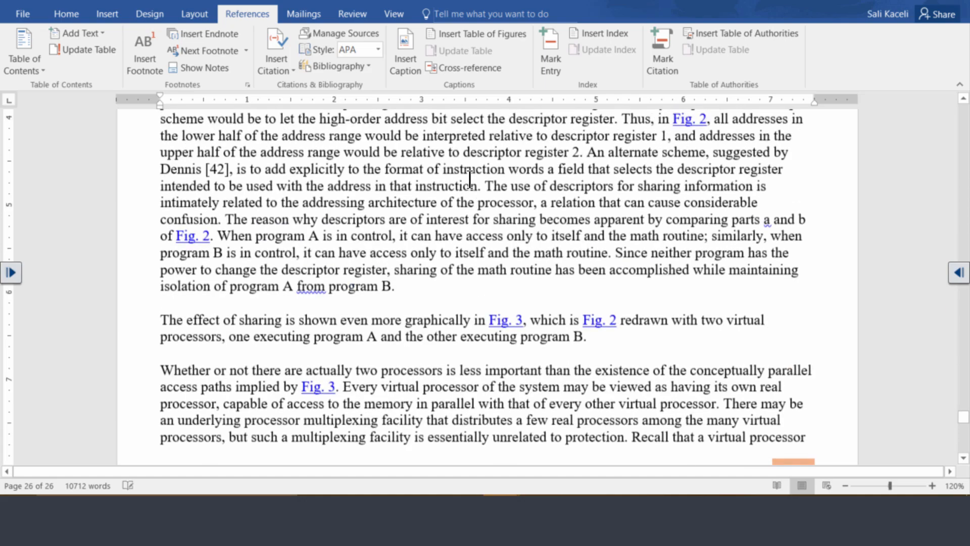
pyautogui.scroll(15, 470, 178)
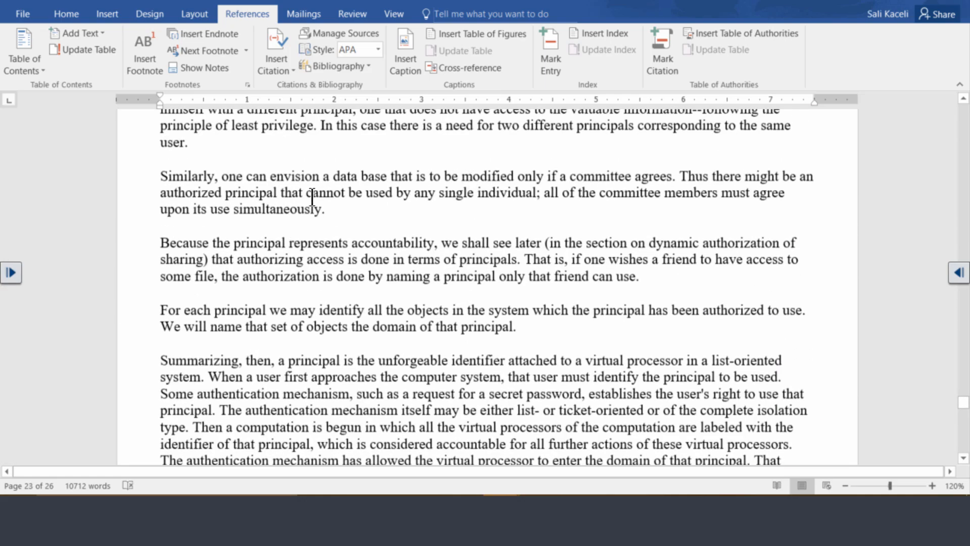
pyautogui.click(159, 176)
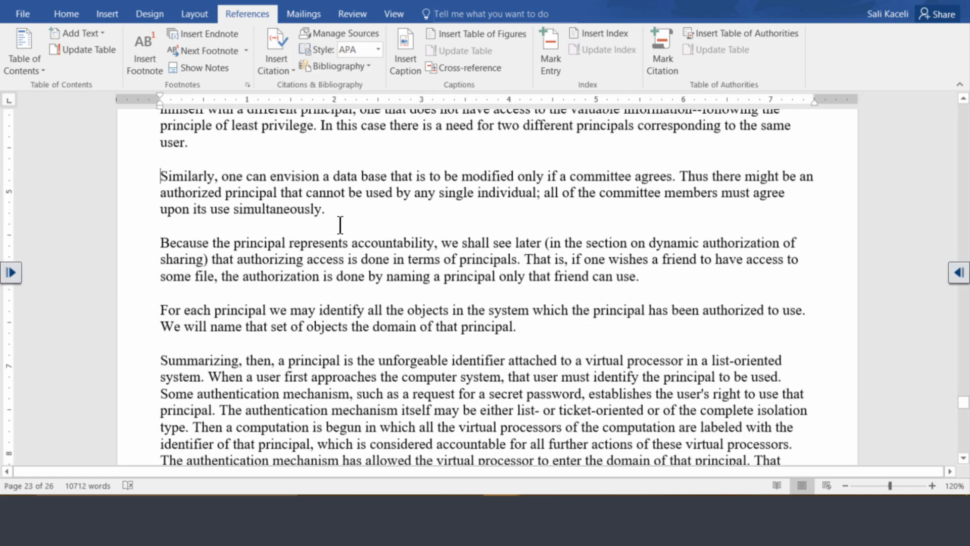
pyautogui.write('"')
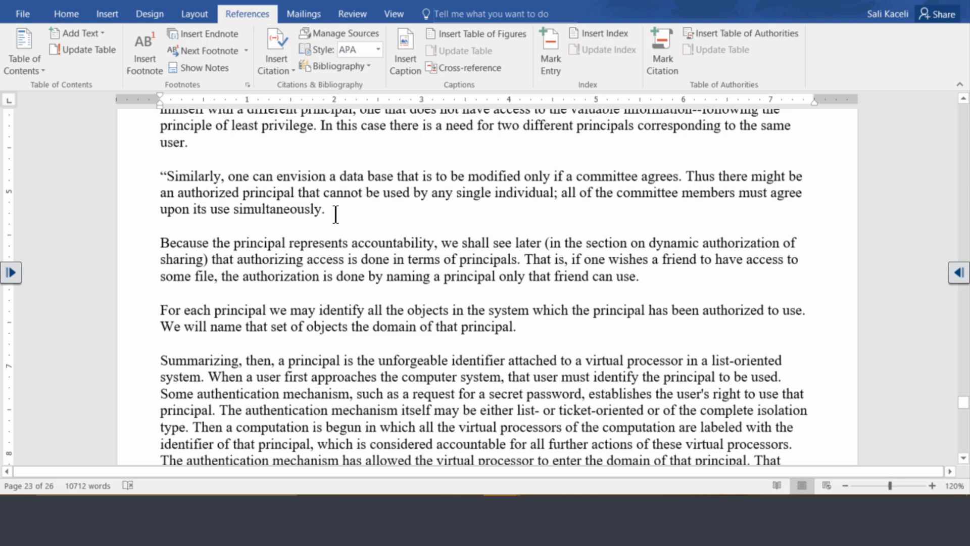
pyautogui.click(336, 215)
pyautogui.write('"')
pyautogui.tripleClick(333, 211)
pyautogui.click(335, 211)
# Check the Computer Security (2015) source in the master and current source lists, and insert its citation after the closing quotation mark.
pyautogui.click(292, 71)
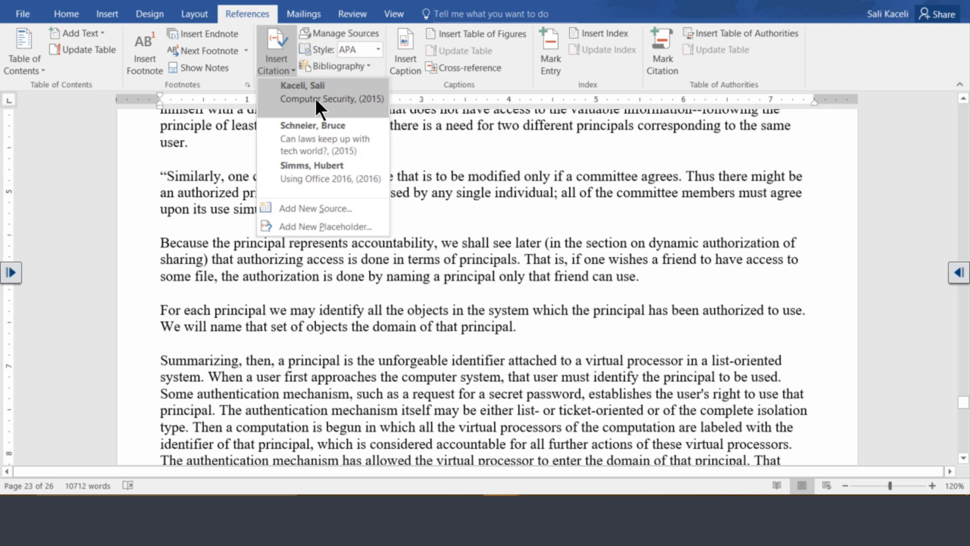
pyautogui.click(335, 33)
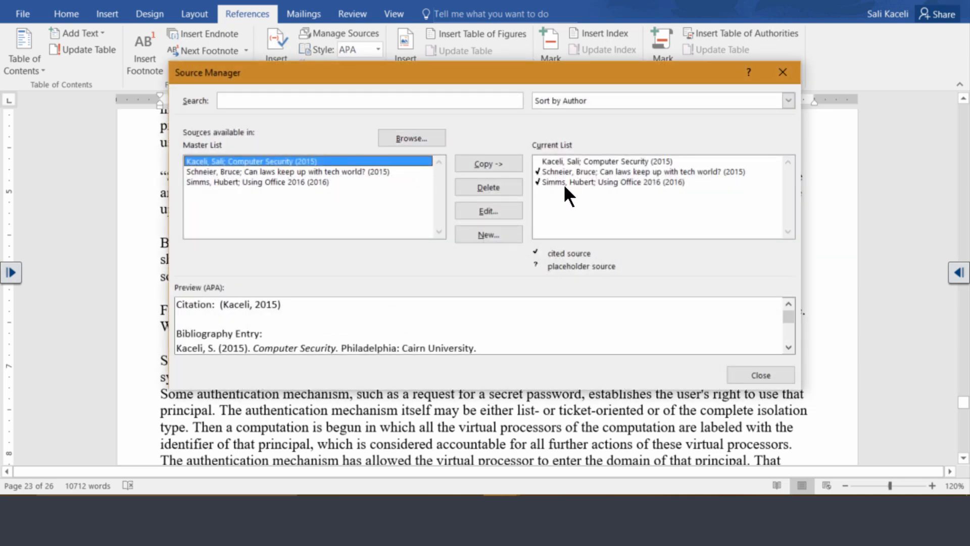
pyautogui.click(548, 162)
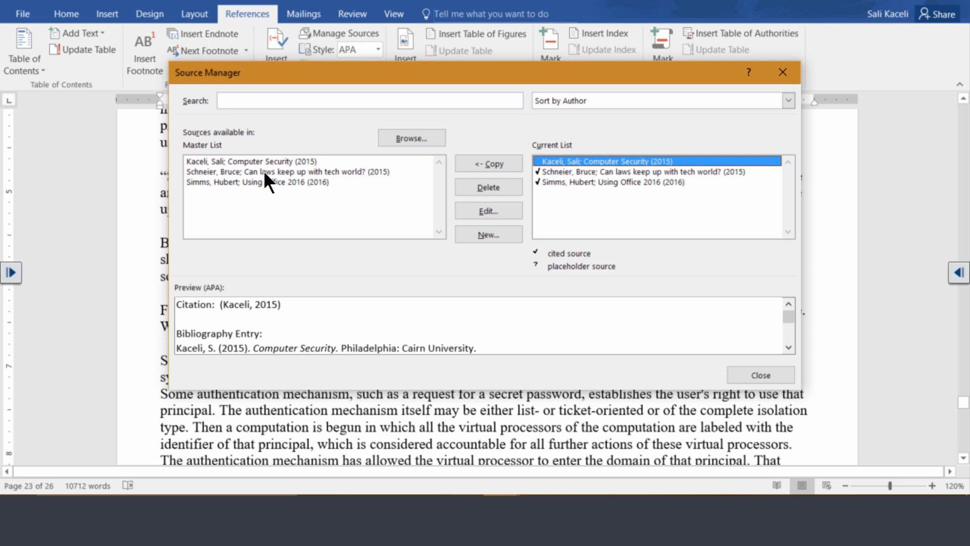
pyautogui.click(217, 163)
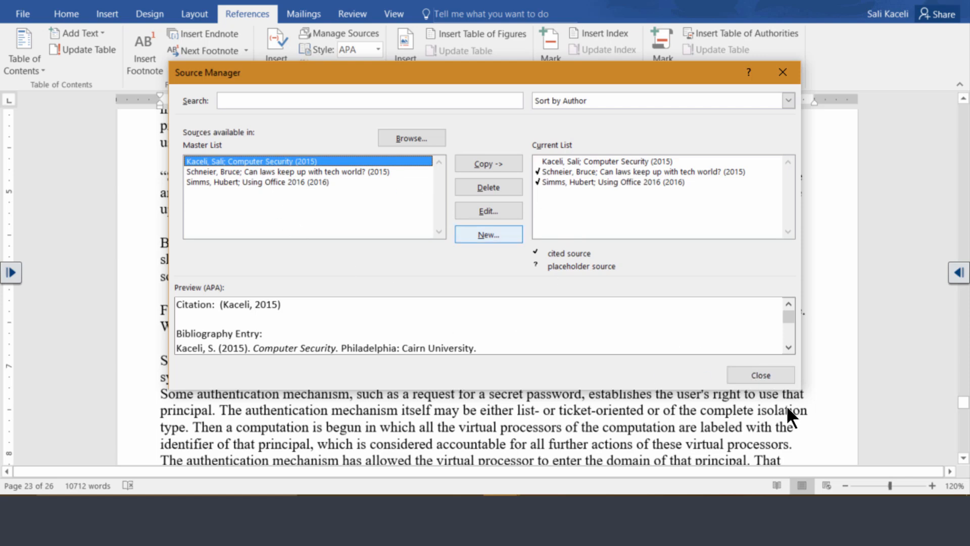
pyautogui.click(761, 376)
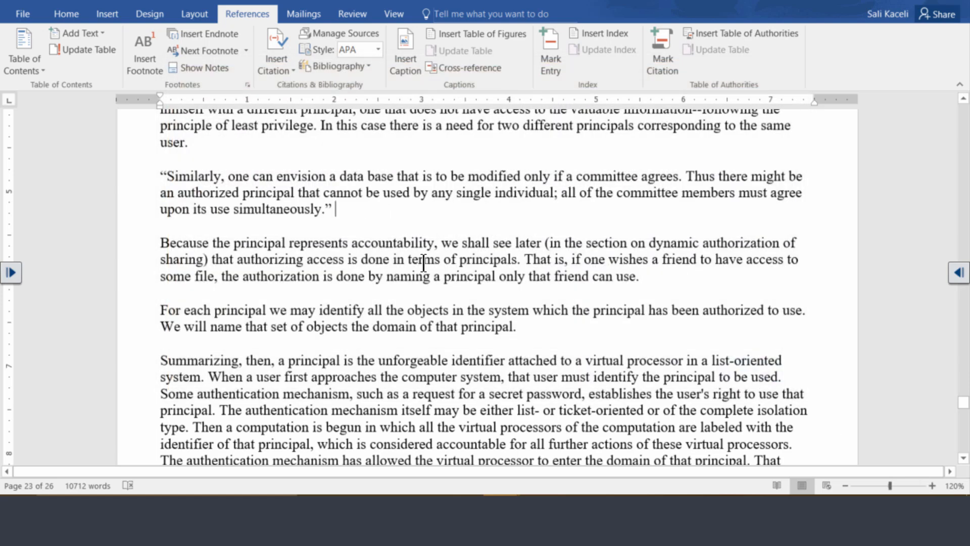
pyautogui.click(291, 70)
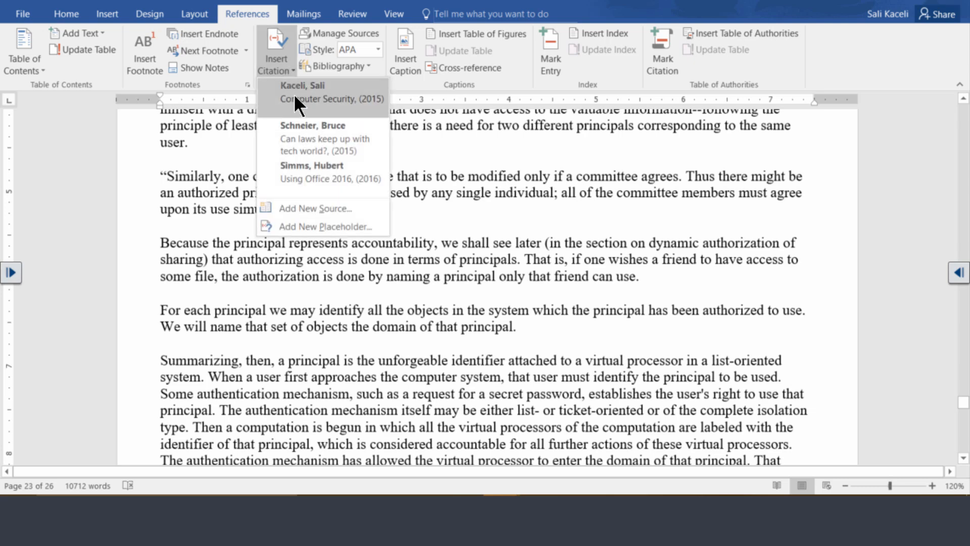
pyautogui.click(293, 93)
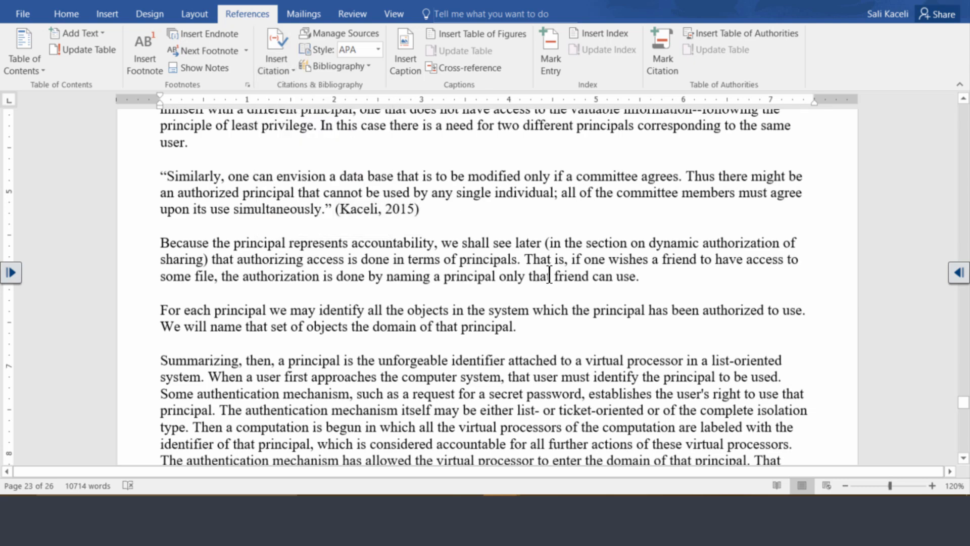
# Insert a page break after the citation that ends the document's final paragraph.
pyautogui.scroll(-7, 499, 248)
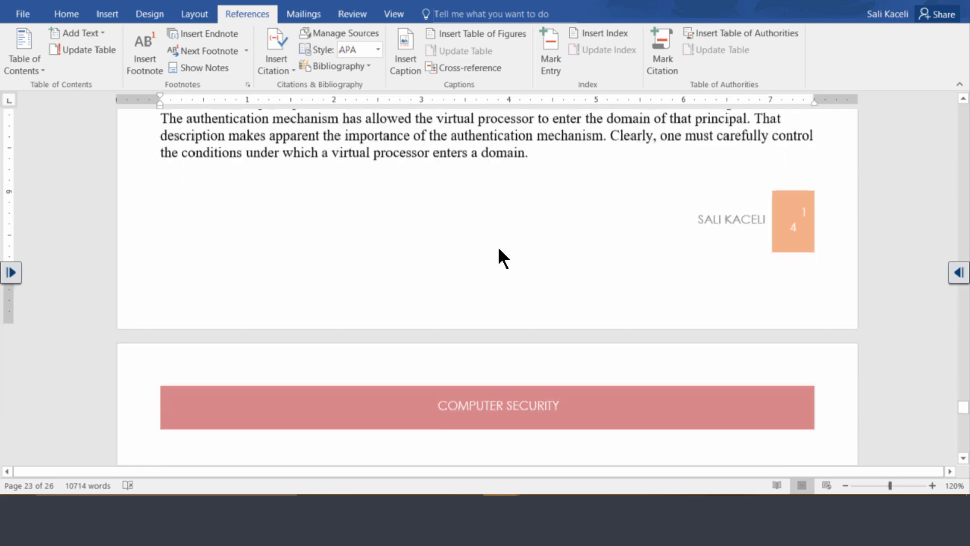
pyautogui.scroll(-4, 498, 246)
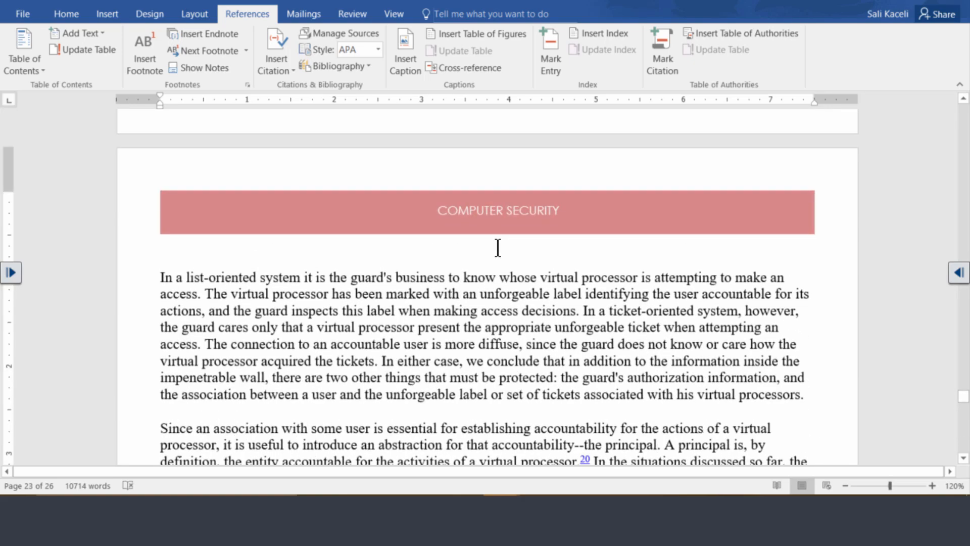
pyautogui.scroll(-20, 492, 249)
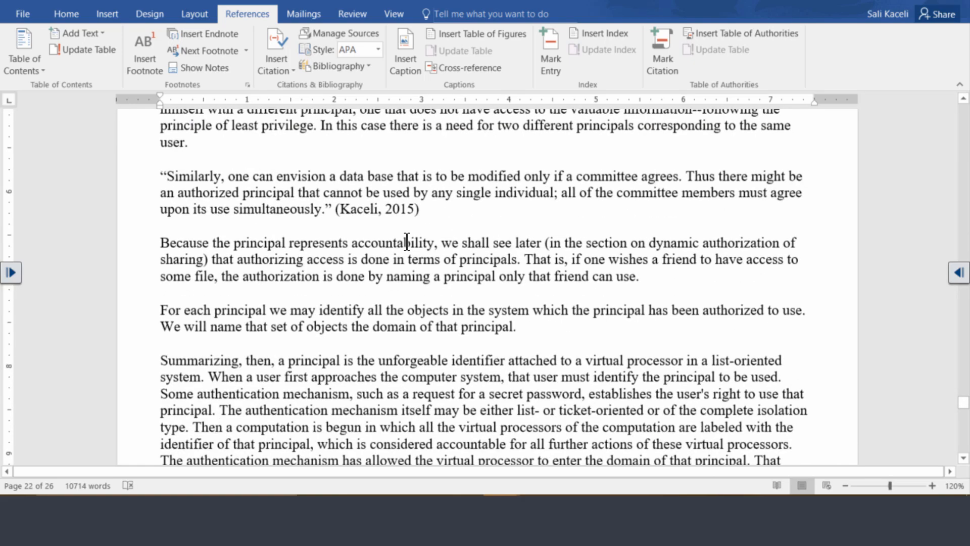
pyautogui.scroll(15, 381, 232)
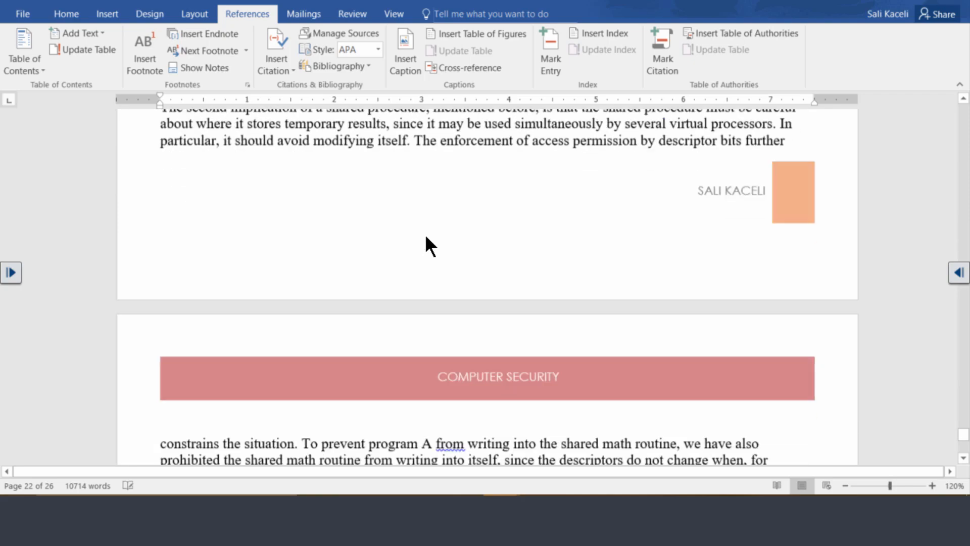
pyautogui.scroll(-5, 423, 244)
pyautogui.scroll(5, 415, 230)
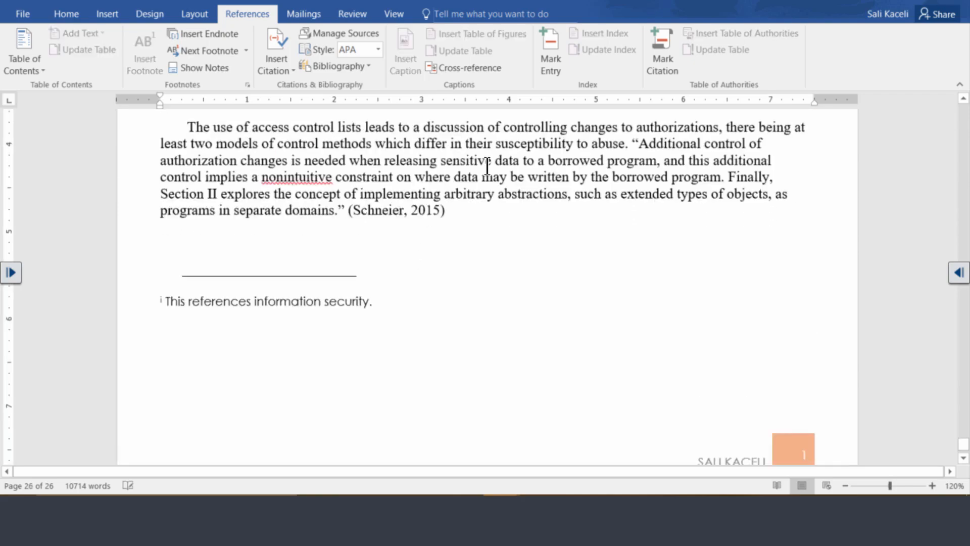
pyautogui.click(468, 348)
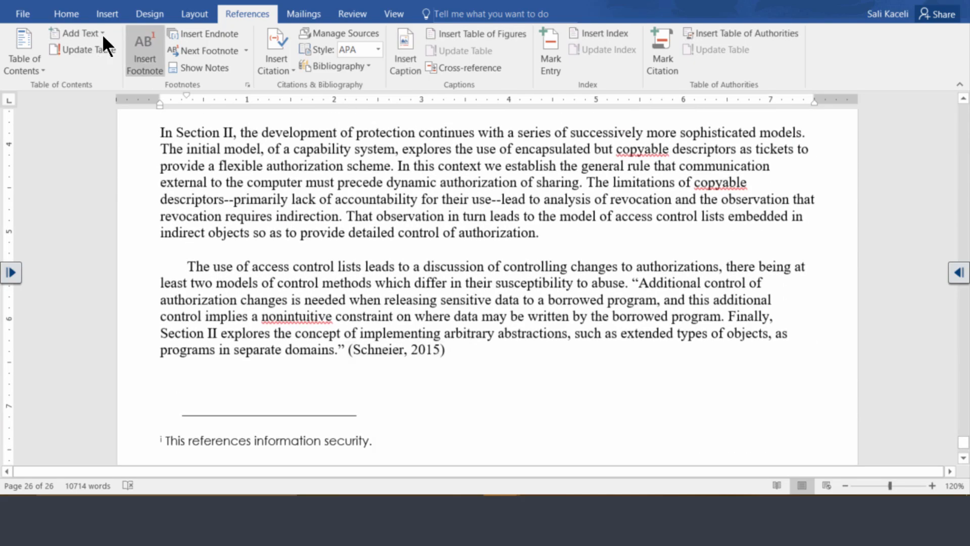
pyautogui.click(107, 14)
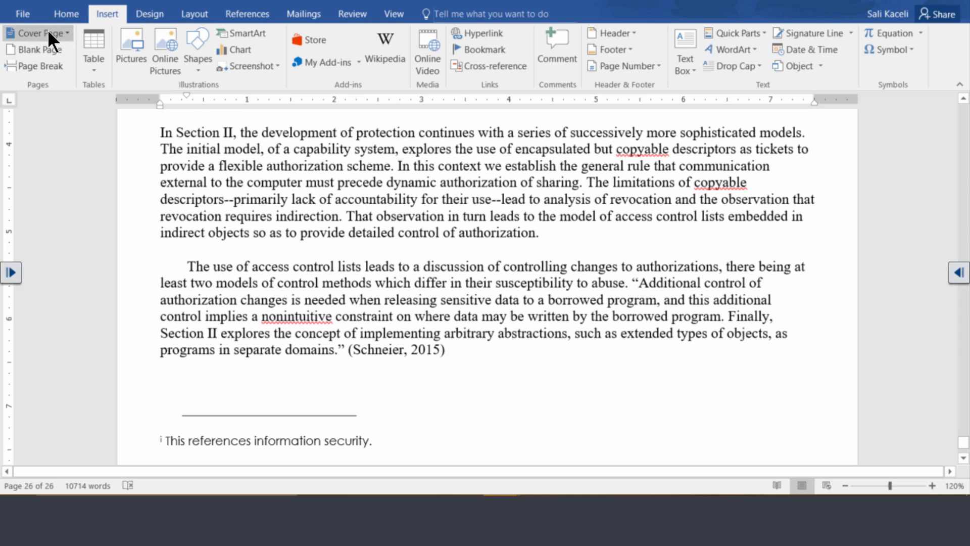
pyautogui.click(47, 62)
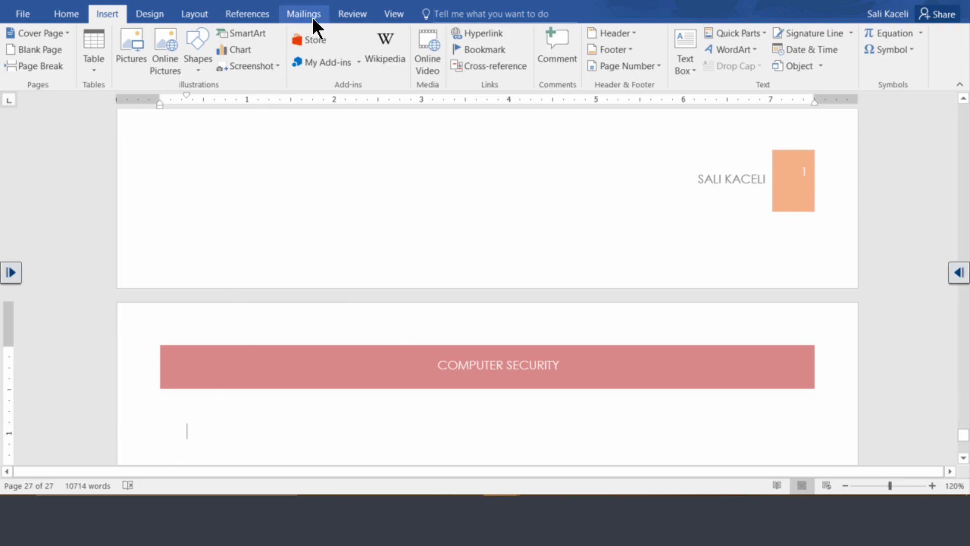
# Insert the built-in Bibliography layout on the new last page and place the cursor below it.
pyautogui.click(250, 17)
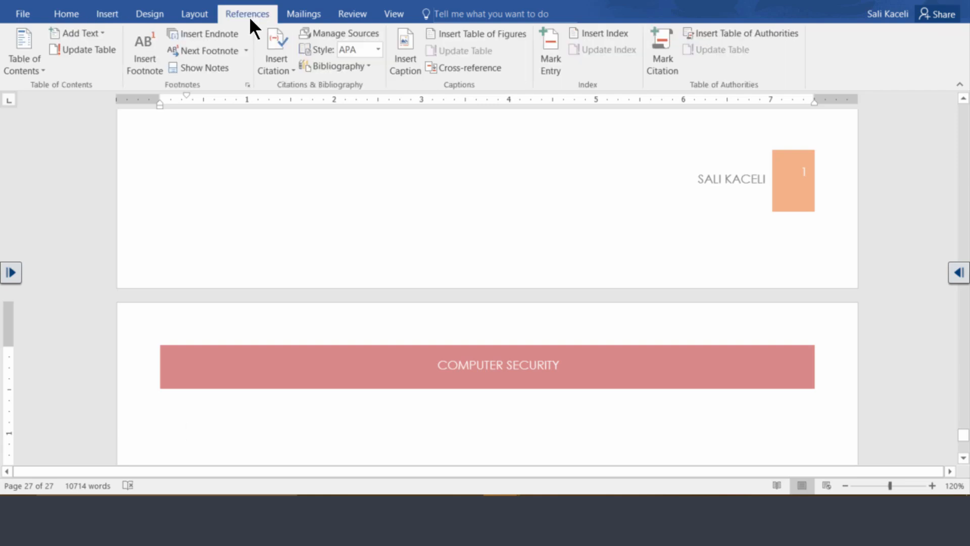
pyautogui.click(364, 65)
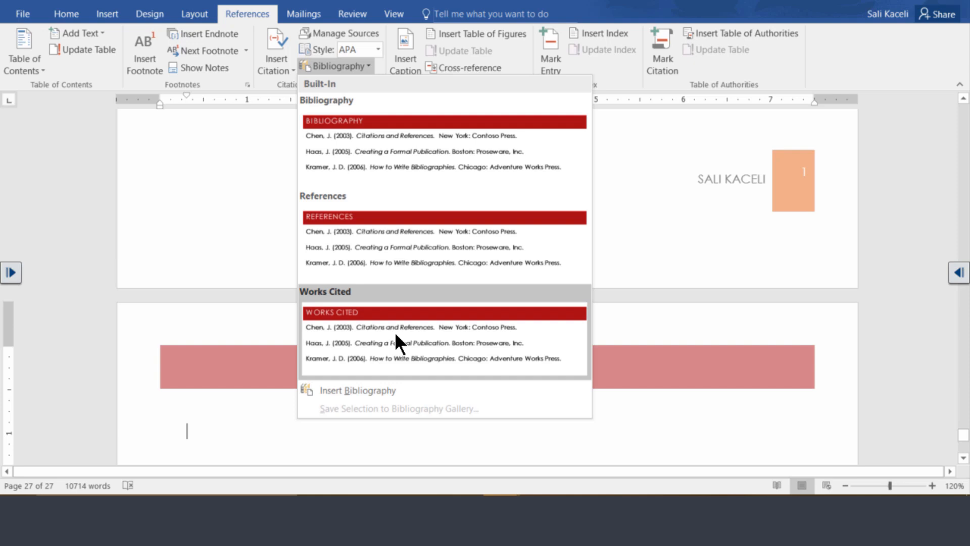
pyautogui.click(402, 148)
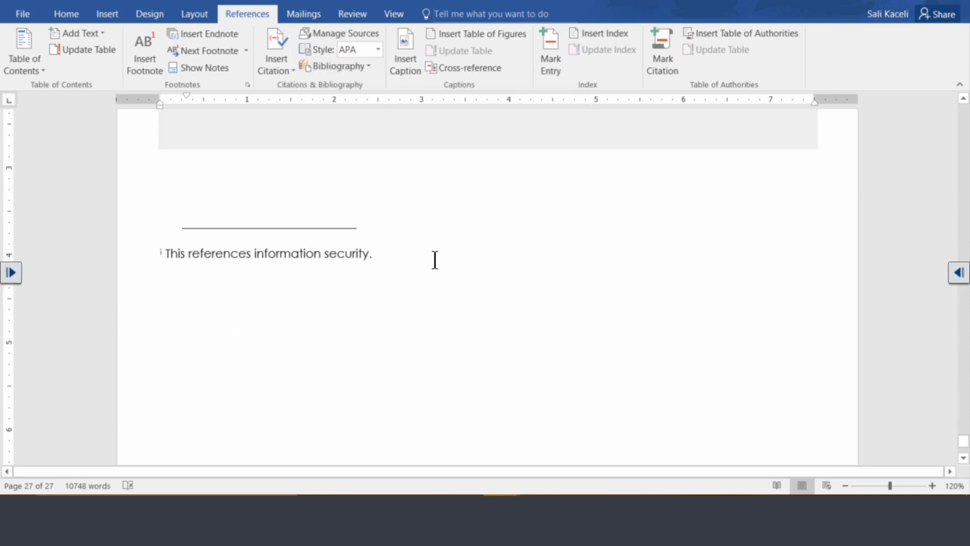
pyautogui.scroll(4, 435, 260)
pyautogui.scroll(-1, 421, 281)
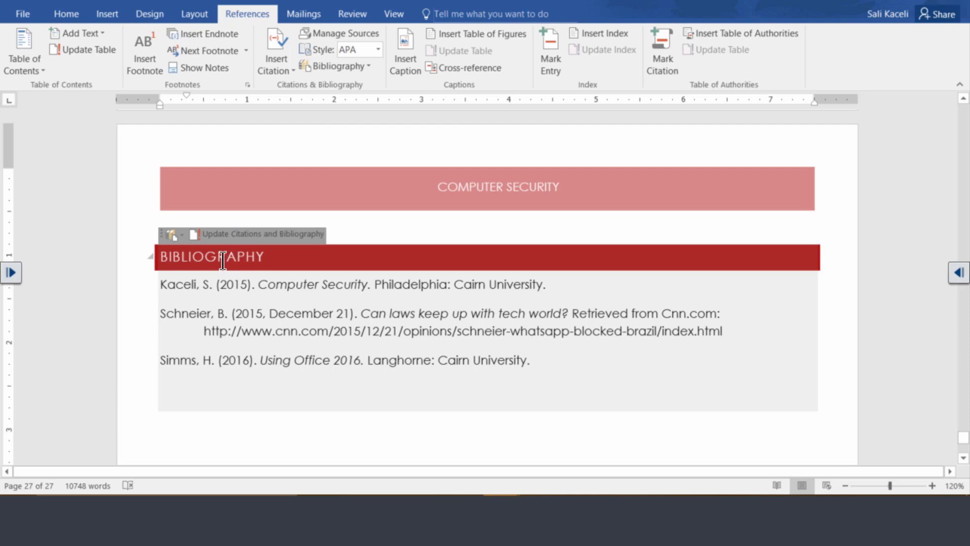
pyautogui.click(176, 284)
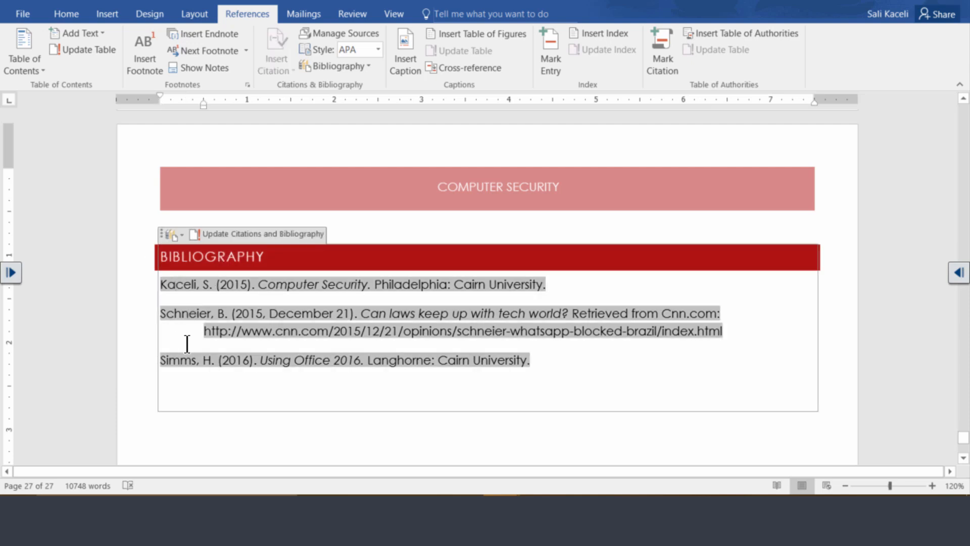
pyautogui.click(435, 314)
pyautogui.click(248, 427)
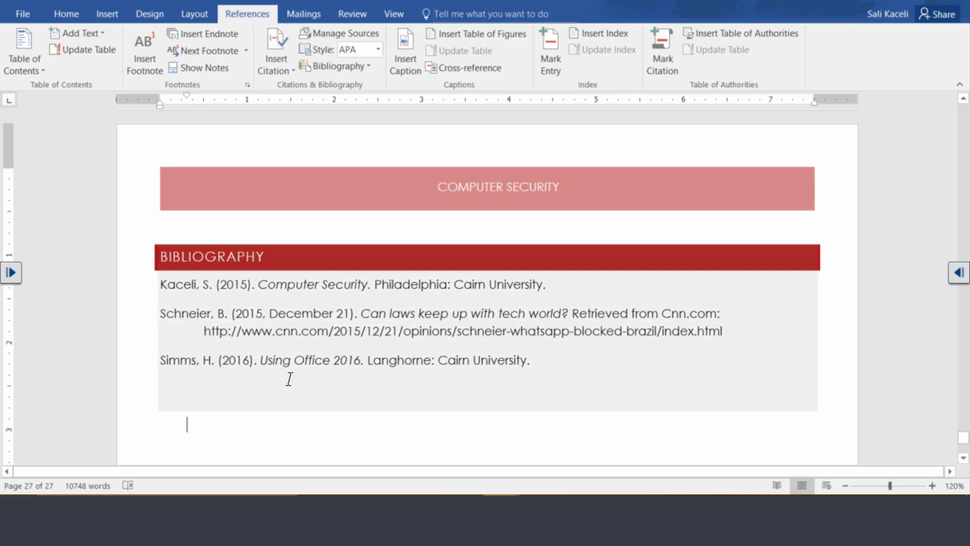